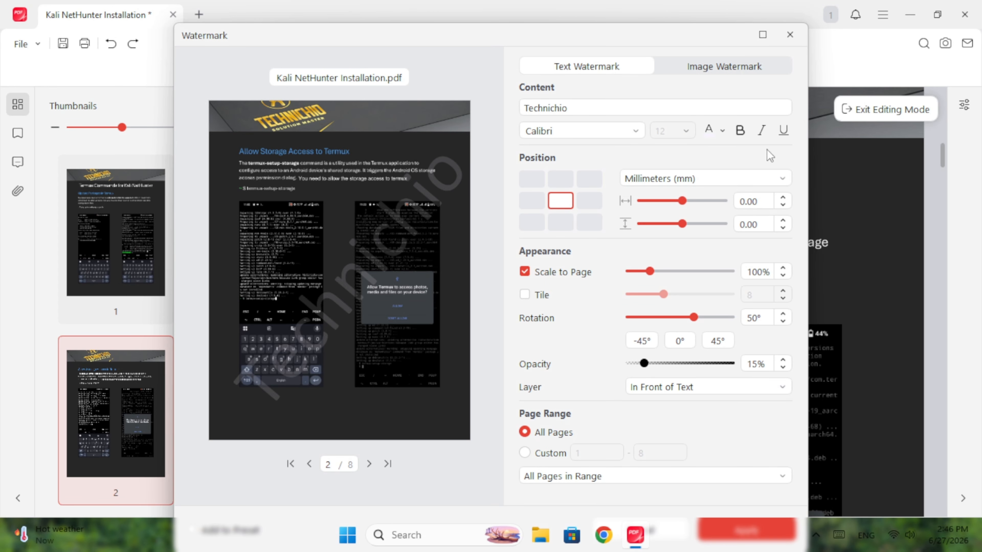
# Apply the Technichio watermark to all pages and scroll through page 2 to check it
pyautogui.moveTo(742, 37); pyautogui.dragTo(744, 17)
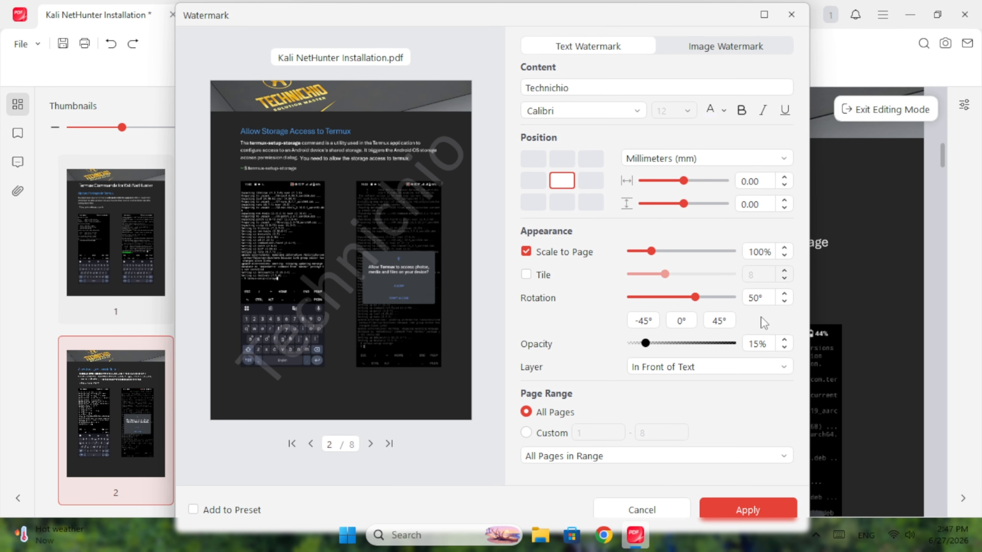
pyautogui.click(747, 510)
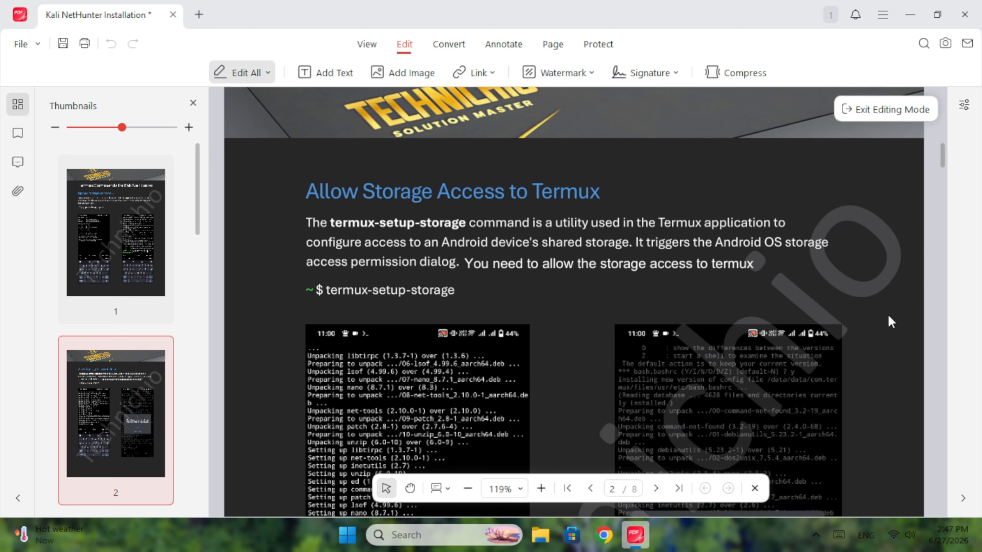
pyautogui.scroll(-8, 891, 321)
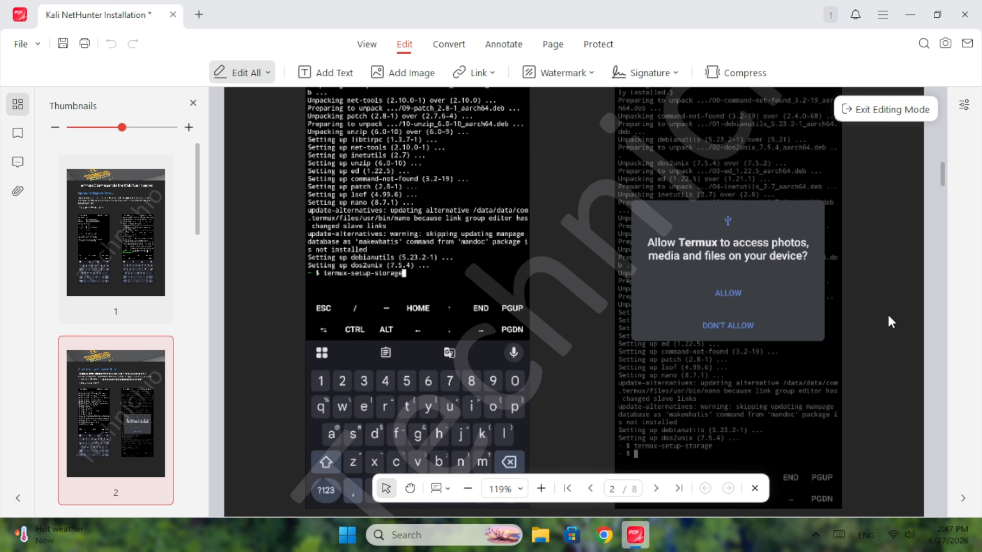
pyautogui.scroll(-3, 891, 320)
pyautogui.scroll(4, 891, 321)
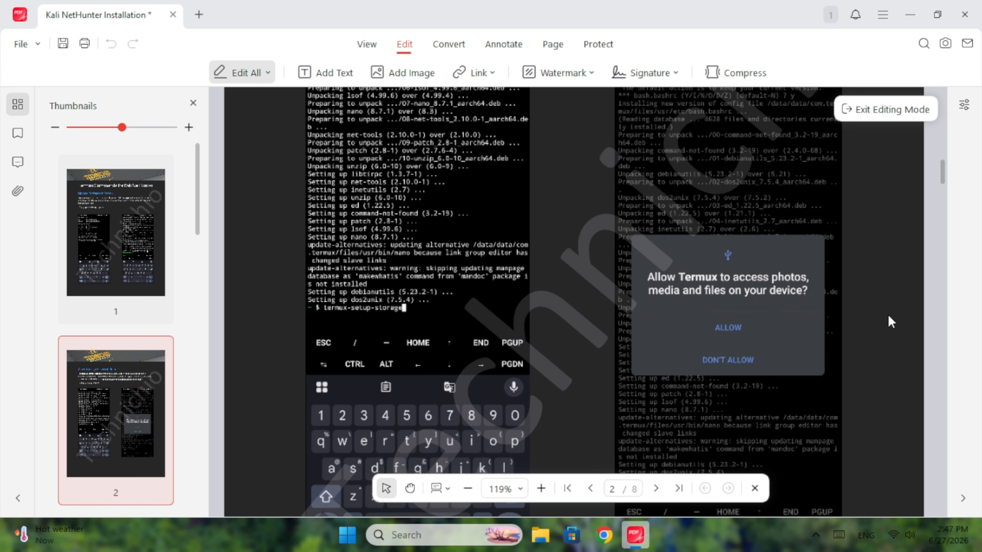
pyautogui.scroll(4, 891, 321)
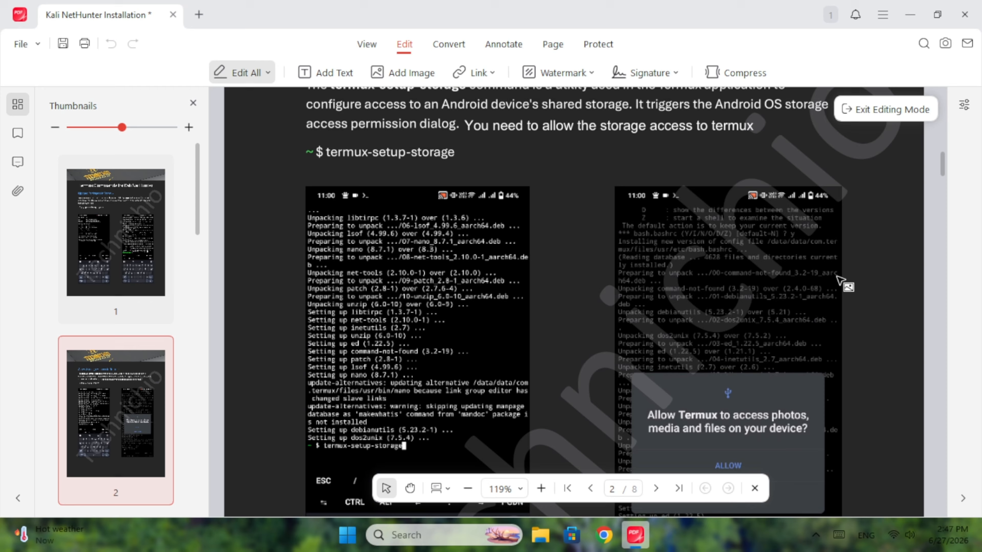
# Start a new signature, try drawing one freehand, then clear it
pyautogui.click(652, 75)
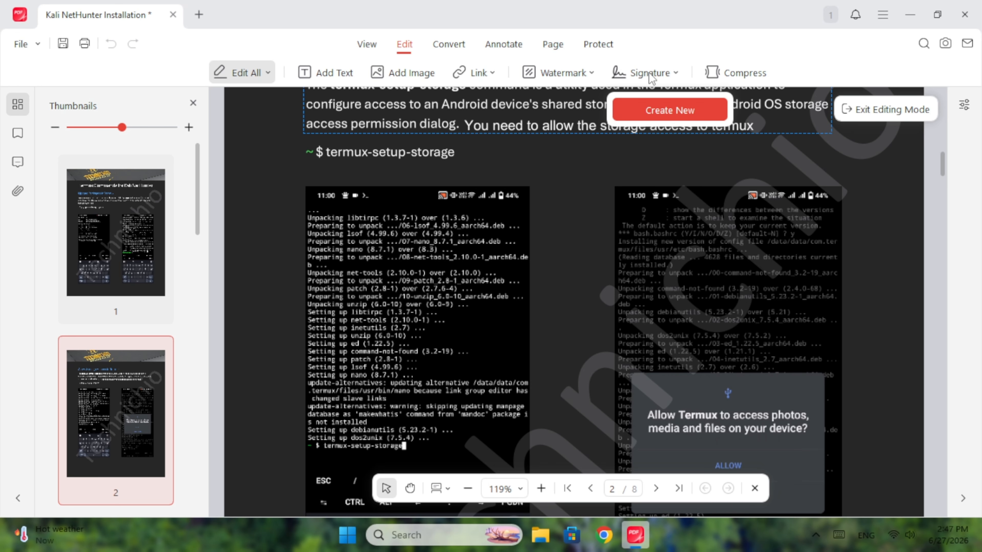
pyautogui.click(671, 111)
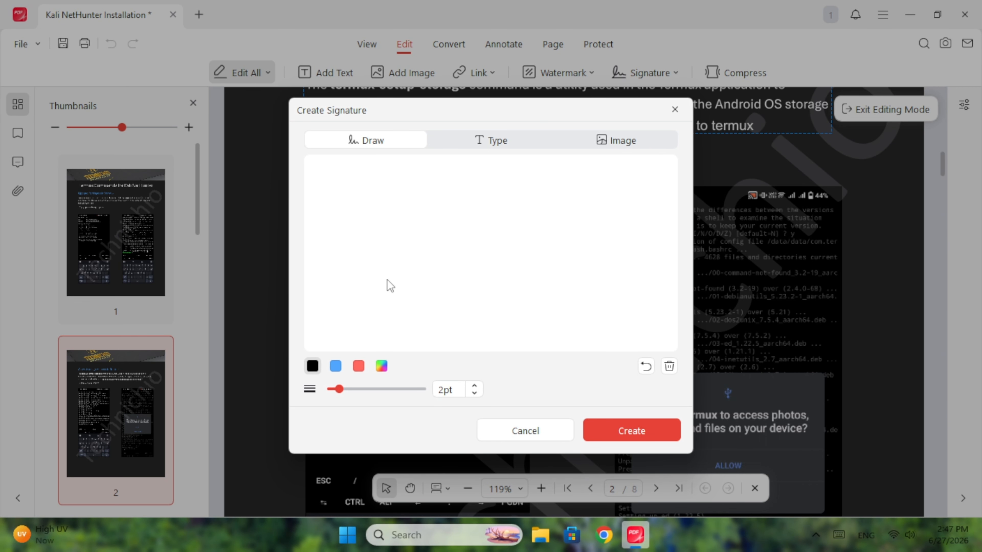
pyautogui.moveTo(364, 229)
pyautogui.mouseDown()
pyautogui.moveTo(414, 233)
pyautogui.moveTo(436, 223)
pyautogui.moveTo(388, 294)
pyautogui.moveTo(463, 294)
pyautogui.mouseUp()
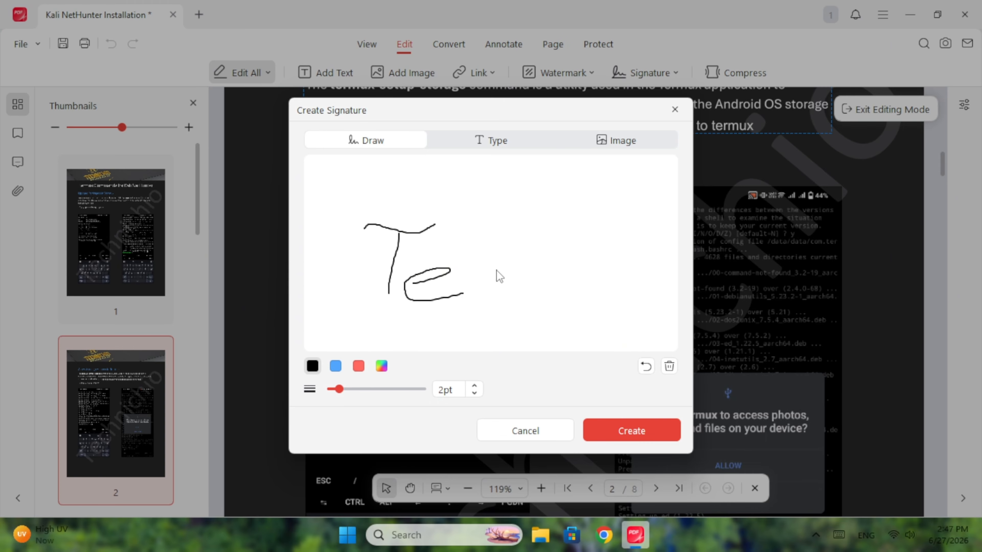
pyautogui.click(669, 366)
# Type 'Technichio' as a text signature and try it in a serif font
pyautogui.click(493, 141)
pyautogui.click(493, 214)
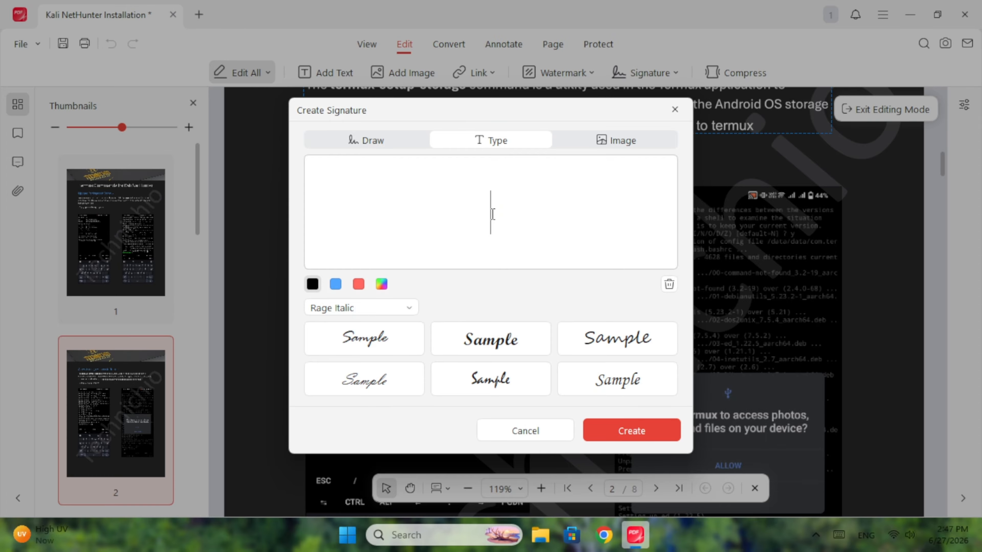
pyautogui.write('Technichio')
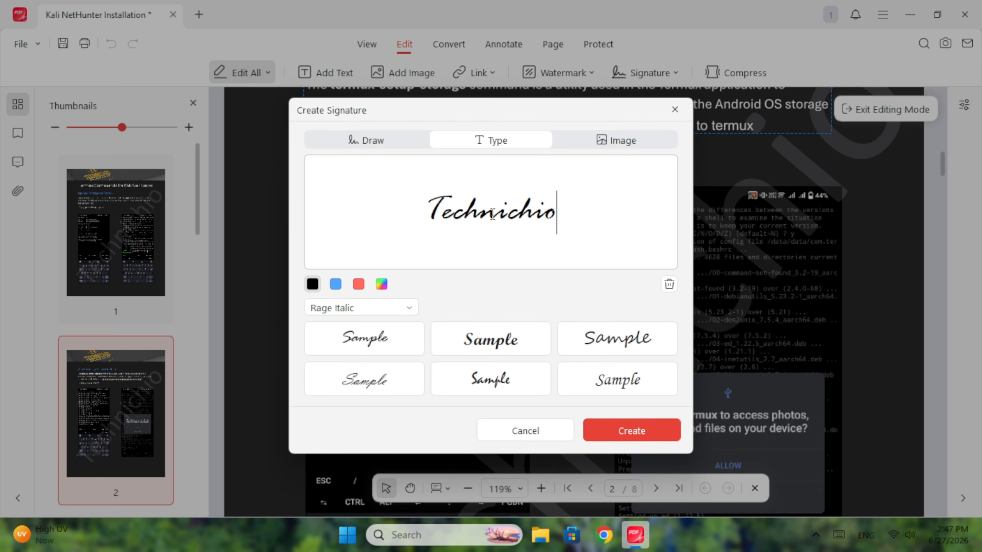
pyautogui.click(617, 339)
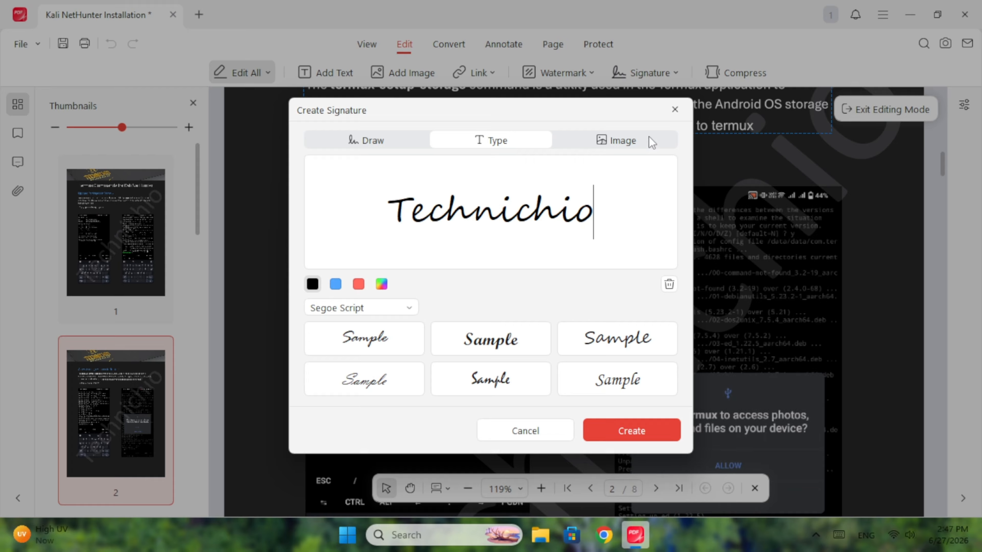
pyautogui.click(408, 309)
pyautogui.scroll(-12, 401, 386)
pyautogui.click(401, 396)
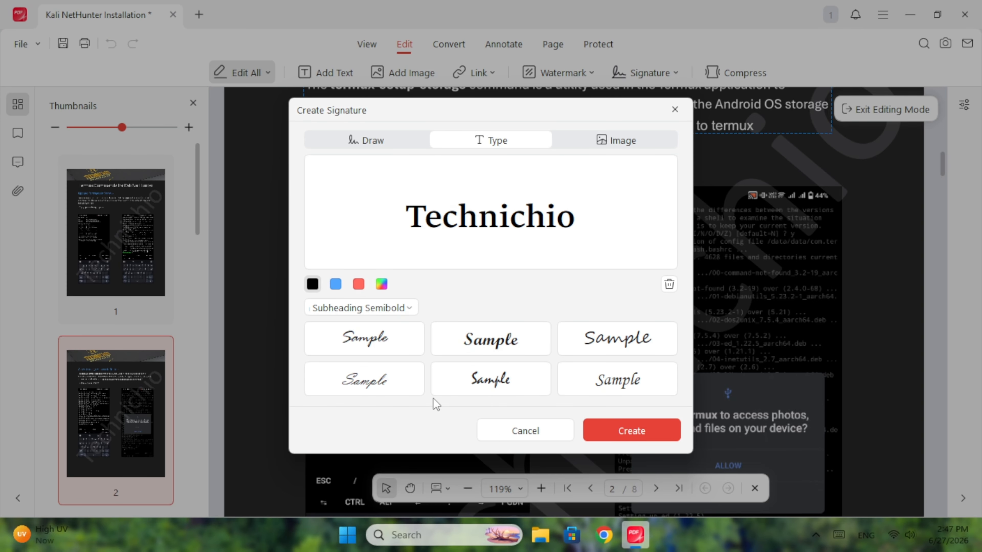
# Load the signature image from Local Disk (D:), keeping its background, converted to black and white
pyautogui.click(624, 147)
pyautogui.click(488, 302)
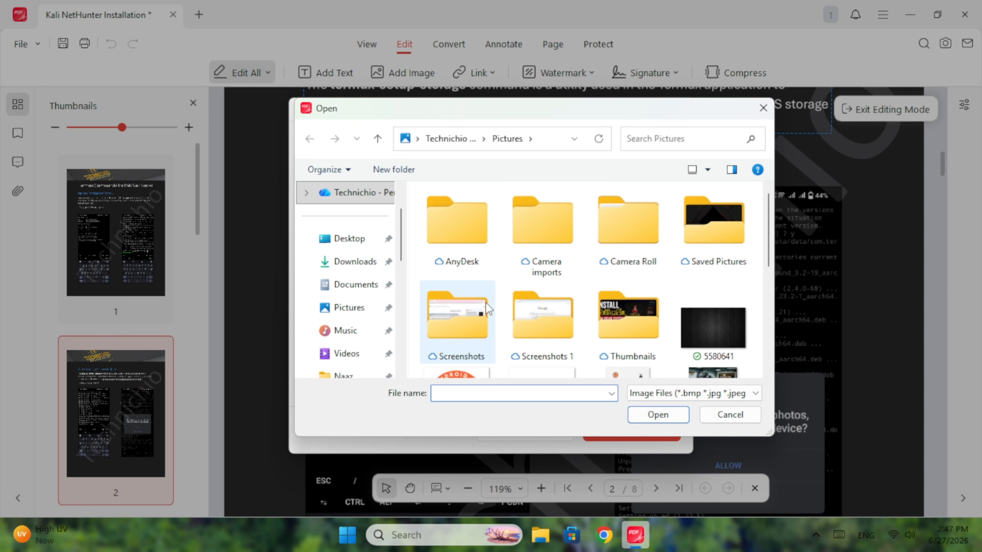
pyautogui.scroll(-5, 331, 271)
pyautogui.click(351, 283)
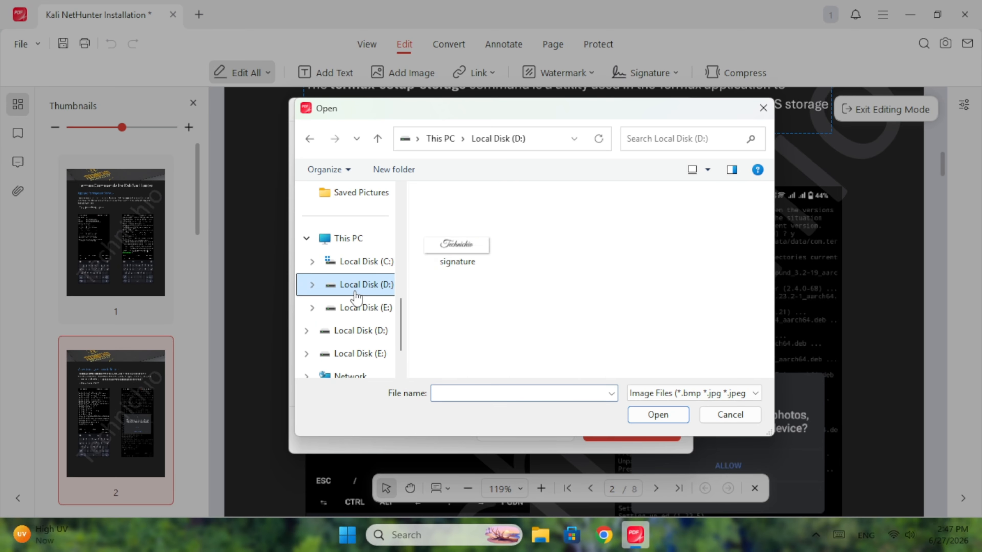
pyautogui.doubleClick(458, 254)
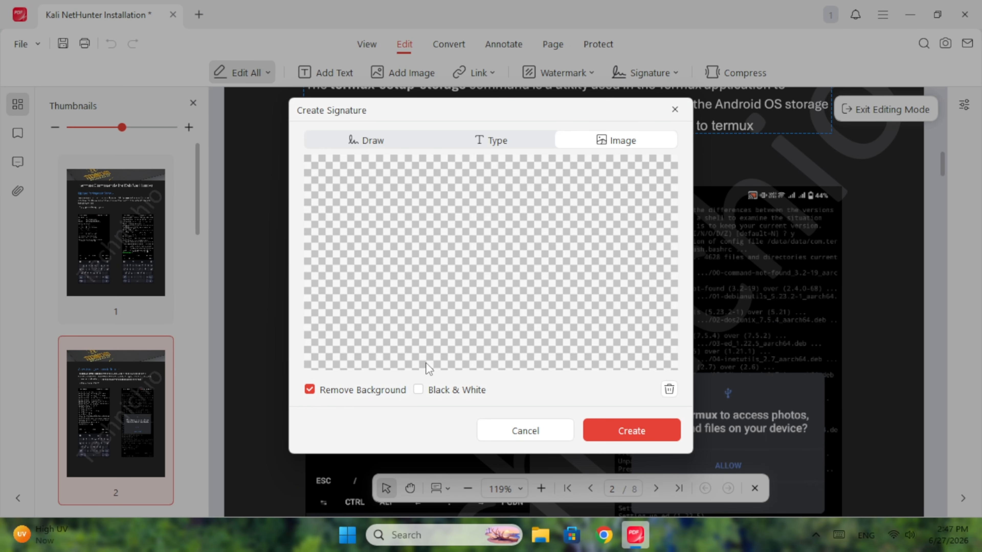
pyautogui.click(419, 390)
pyautogui.click(339, 392)
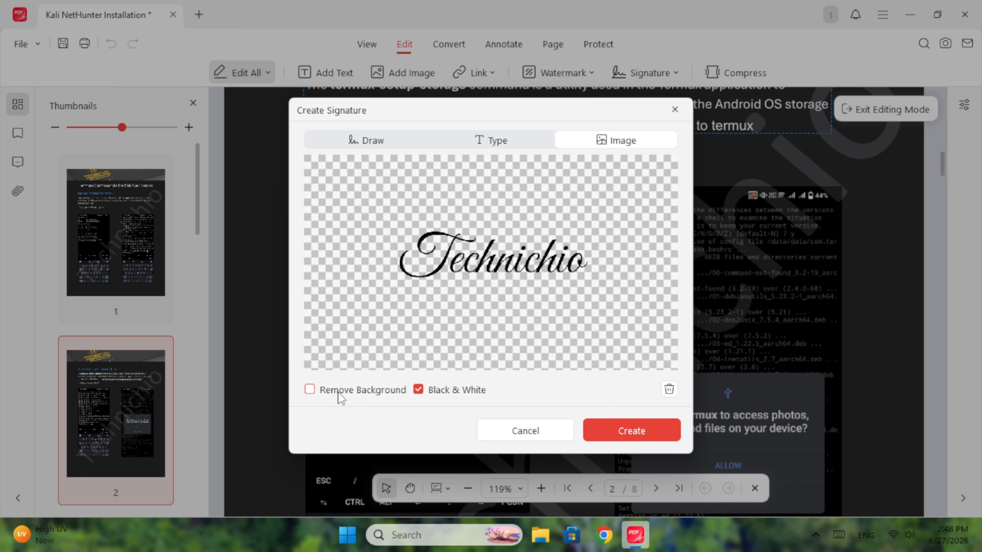
pyautogui.click(419, 390)
pyautogui.click(419, 390)
# Create the image signature and place it near the bottom of page 8, shrinking it
pyautogui.click(626, 431)
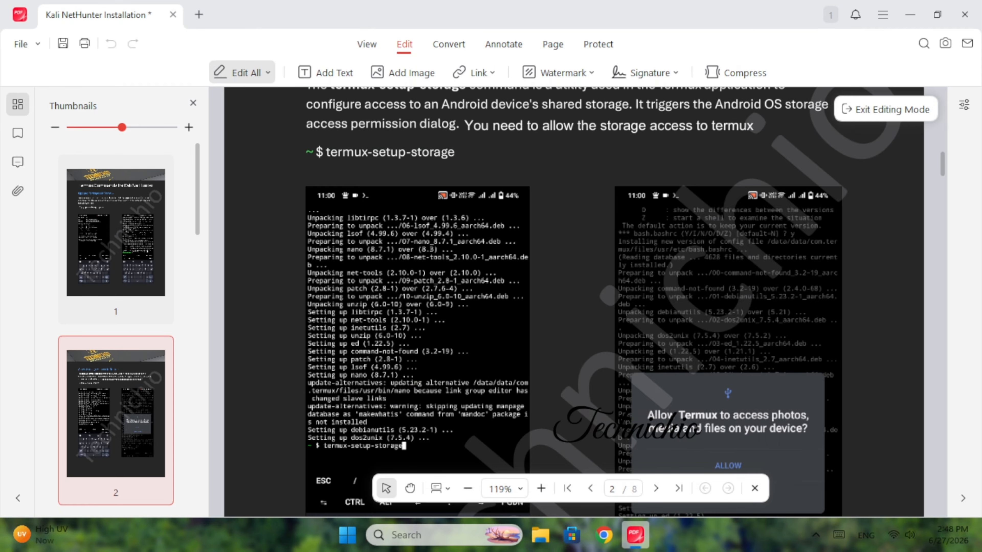
pyautogui.scroll(-4, 676, 348)
pyautogui.scroll(-20, 572, 301)
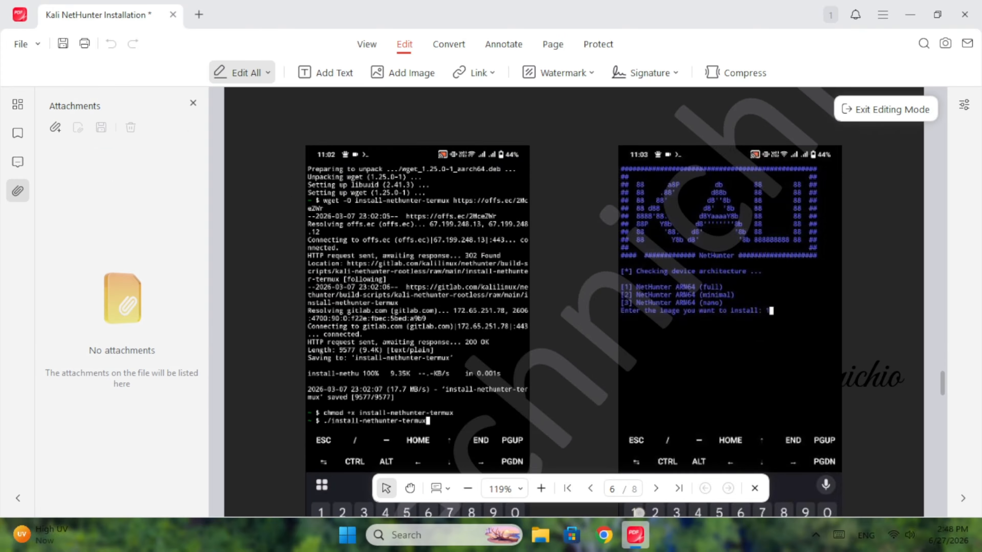
pyautogui.scroll(-15, 722, 387)
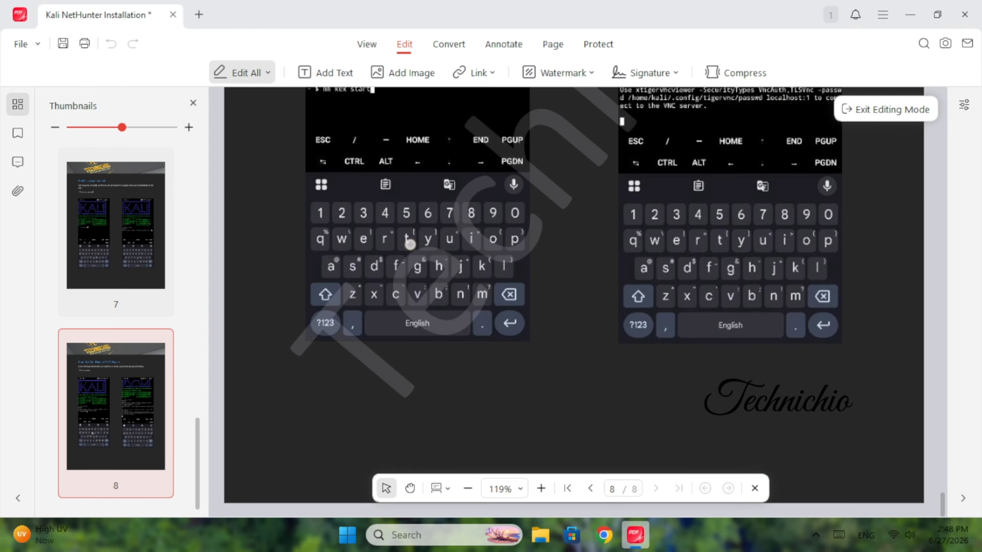
pyautogui.click(778, 409)
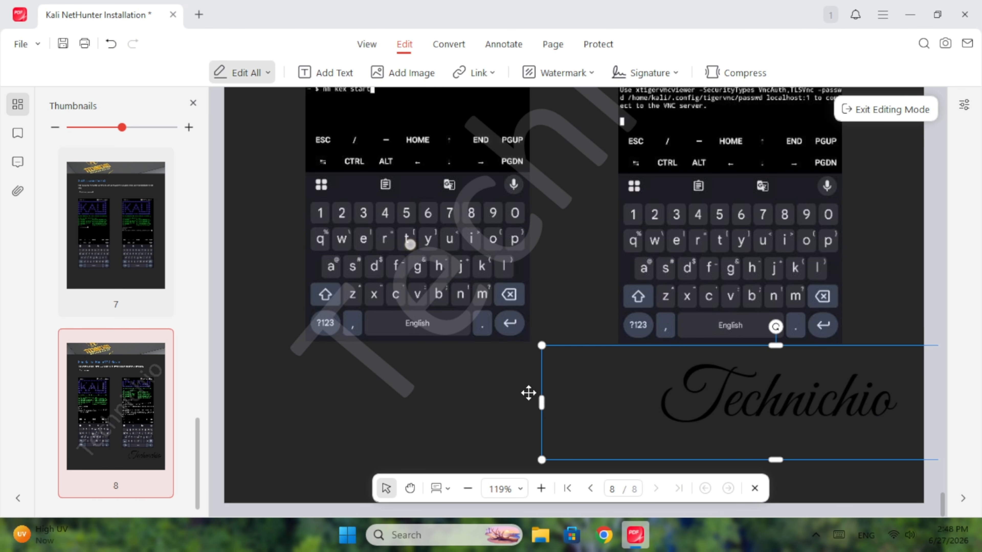
pyautogui.moveTo(541, 345); pyautogui.dragTo(632, 380)
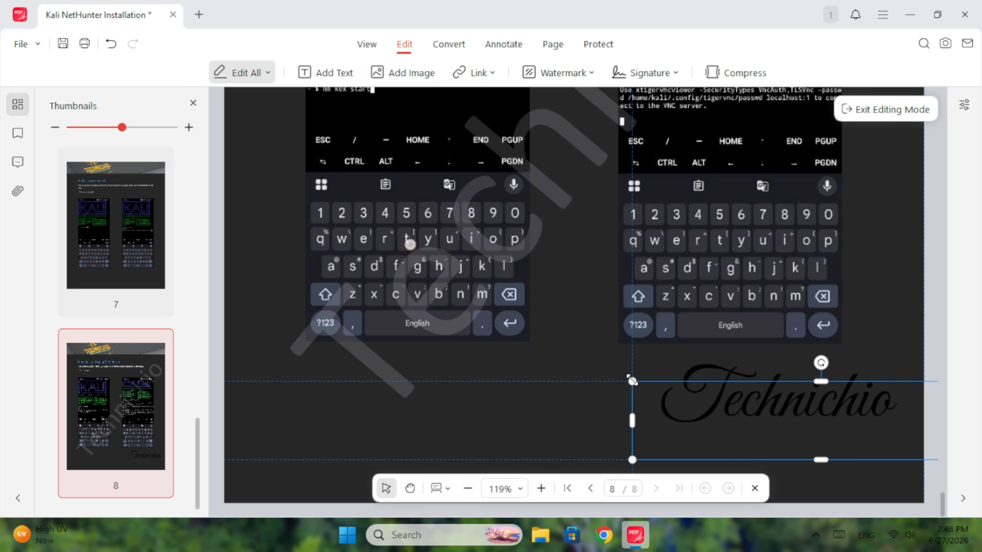
pyautogui.moveTo(839, 414); pyautogui.dragTo(738, 408)
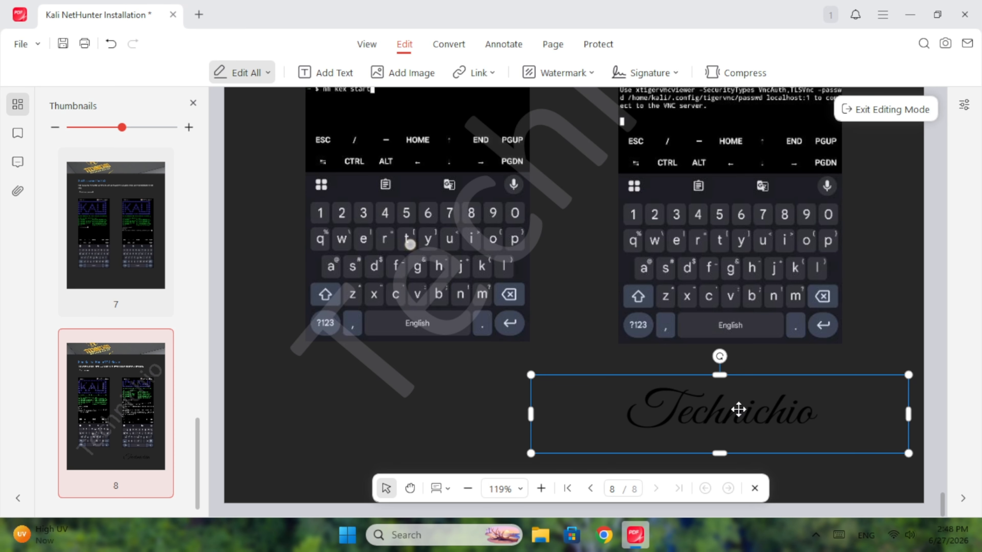
# Shrink the signature slightly and move it right toward page 8's bottom-right corner
pyautogui.scroll(-3, 846, 299)
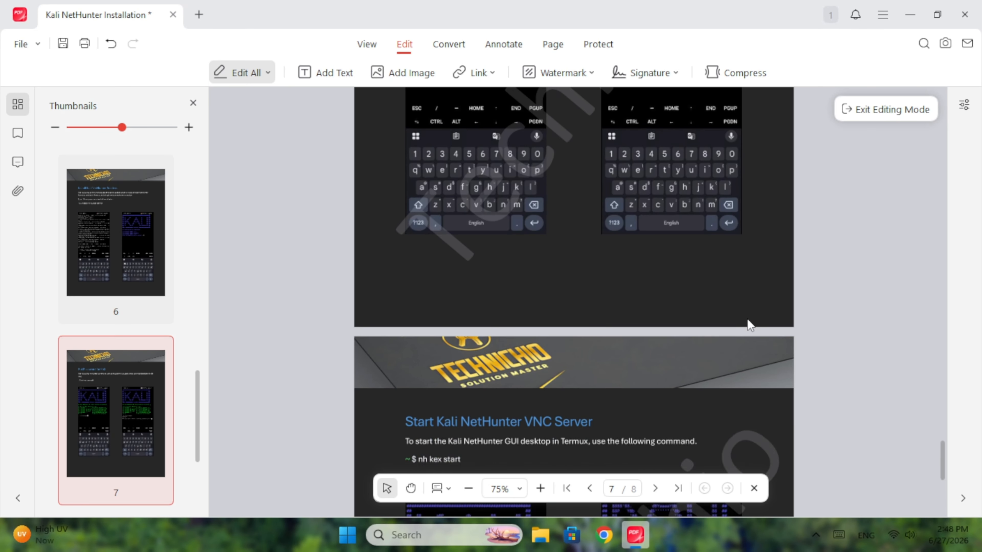
pyautogui.scroll(-10, 748, 319)
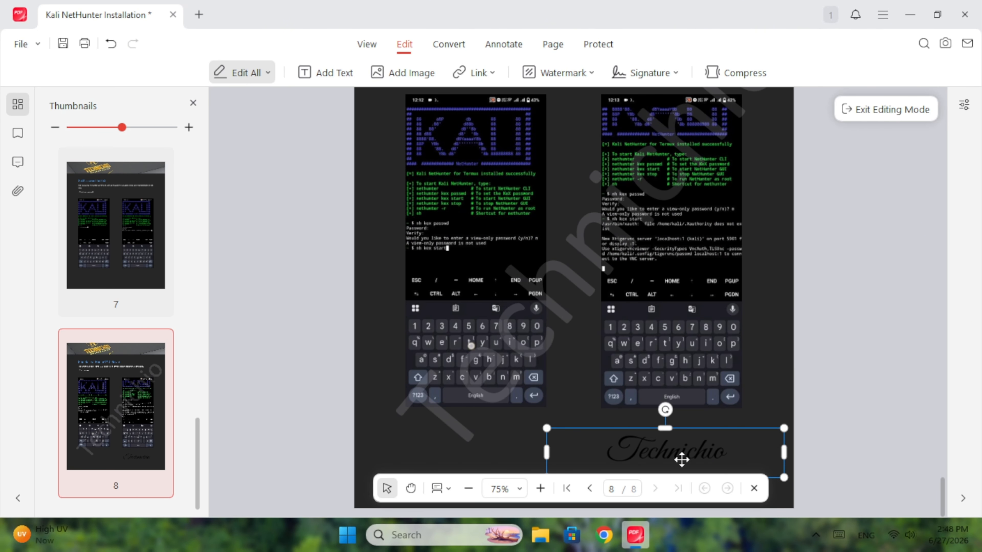
pyautogui.moveTo(783, 478); pyautogui.dragTo(765, 469)
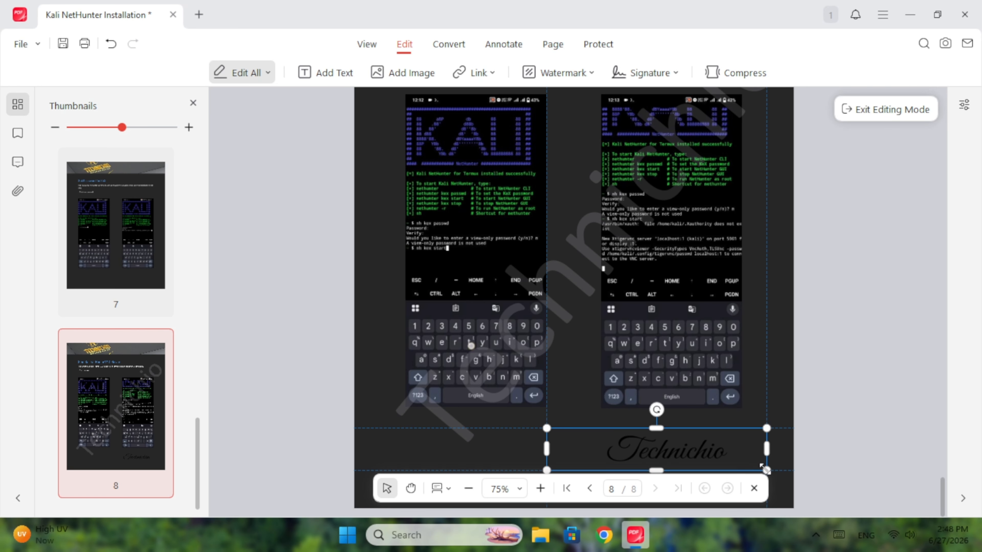
pyautogui.moveTo(664, 447); pyautogui.dragTo(715, 448)
pyautogui.click(770, 388)
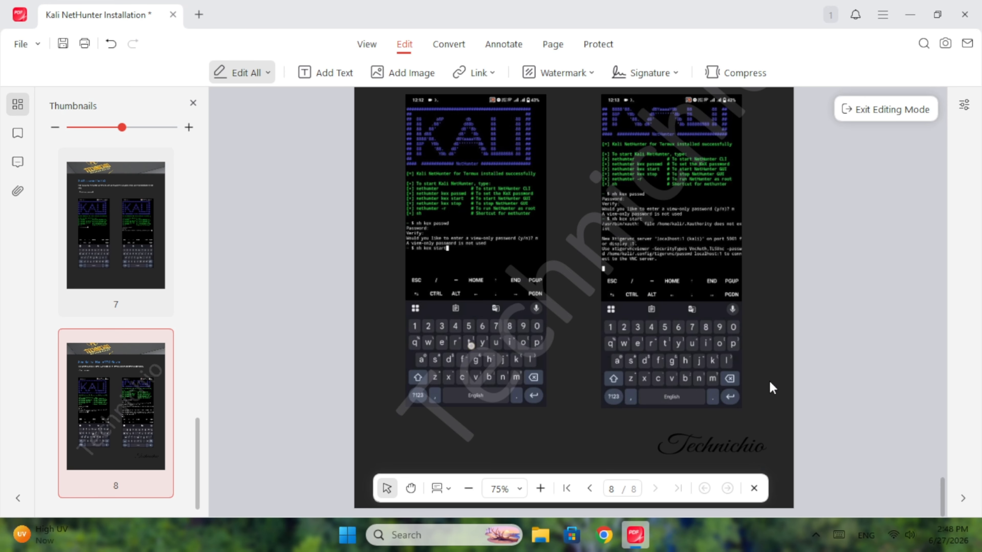
pyautogui.scroll(2, 770, 387)
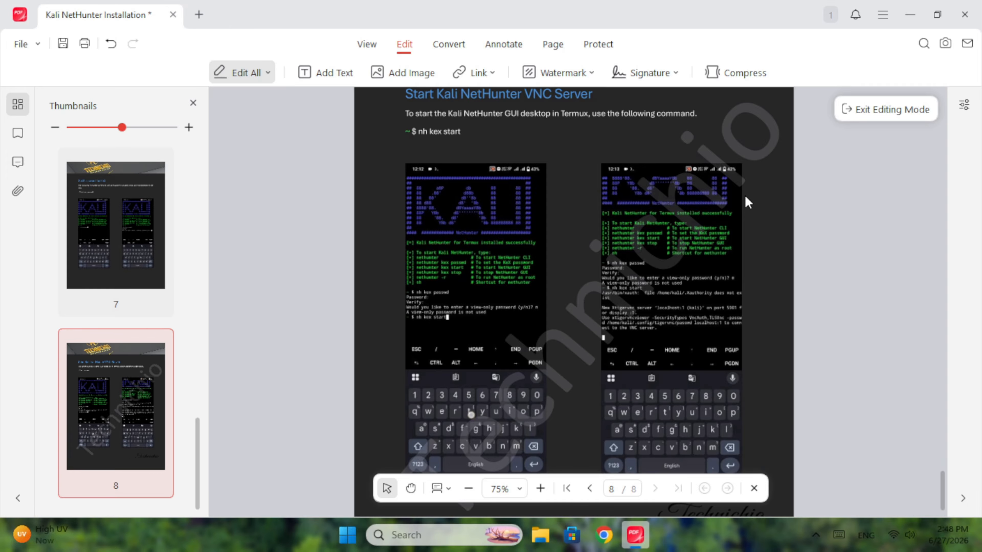
pyautogui.click(490, 202)
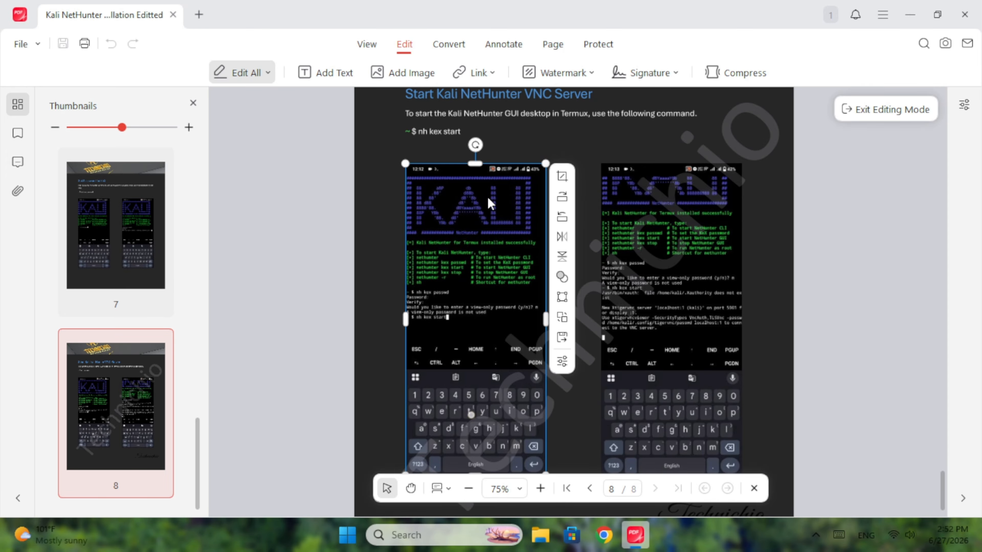
pyautogui.click(562, 318)
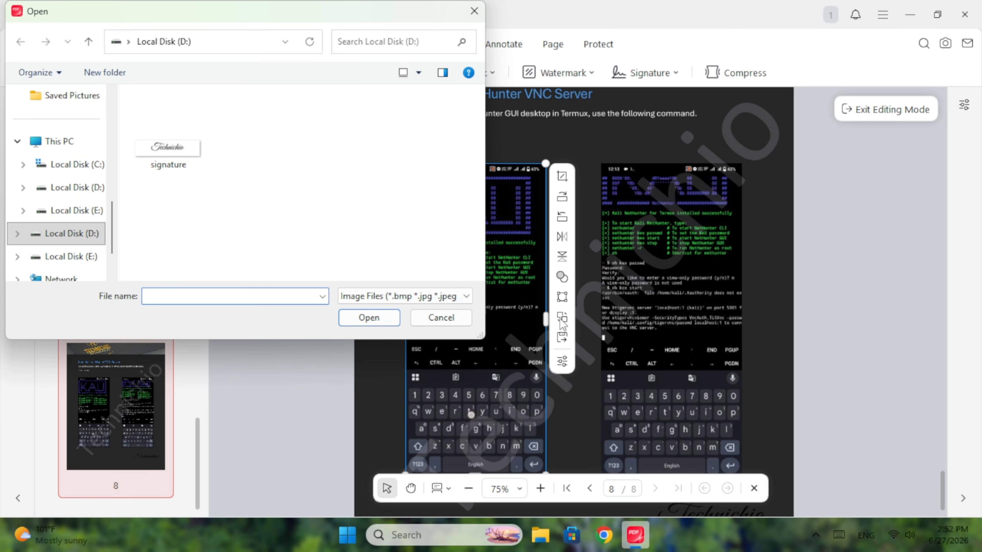
pyautogui.click(75, 189)
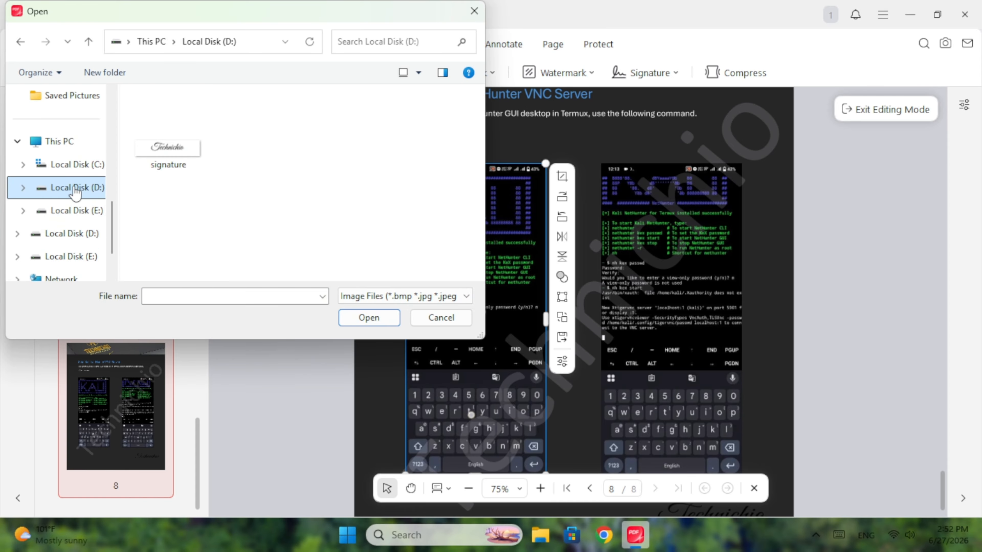
pyautogui.scroll(5, 75, 192)
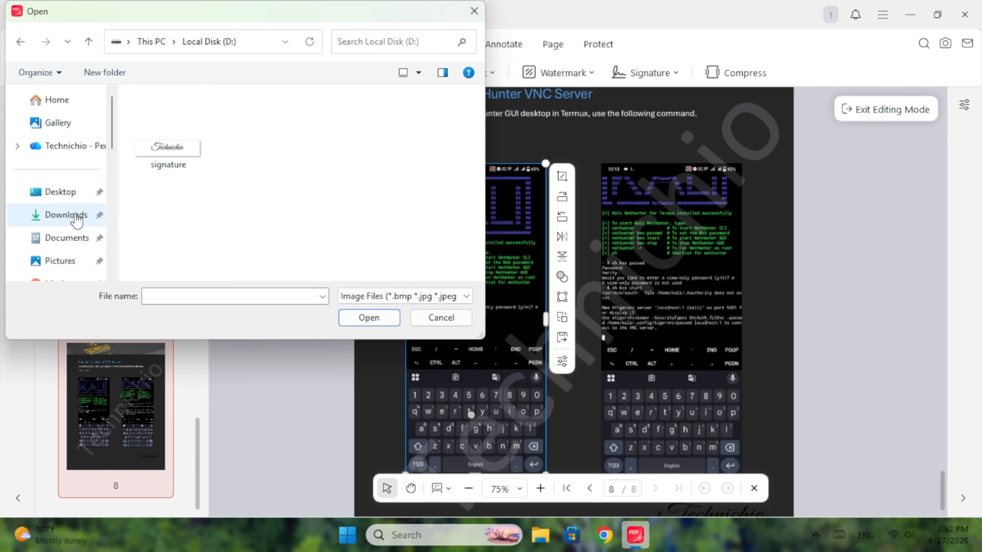
pyautogui.click(58, 259)
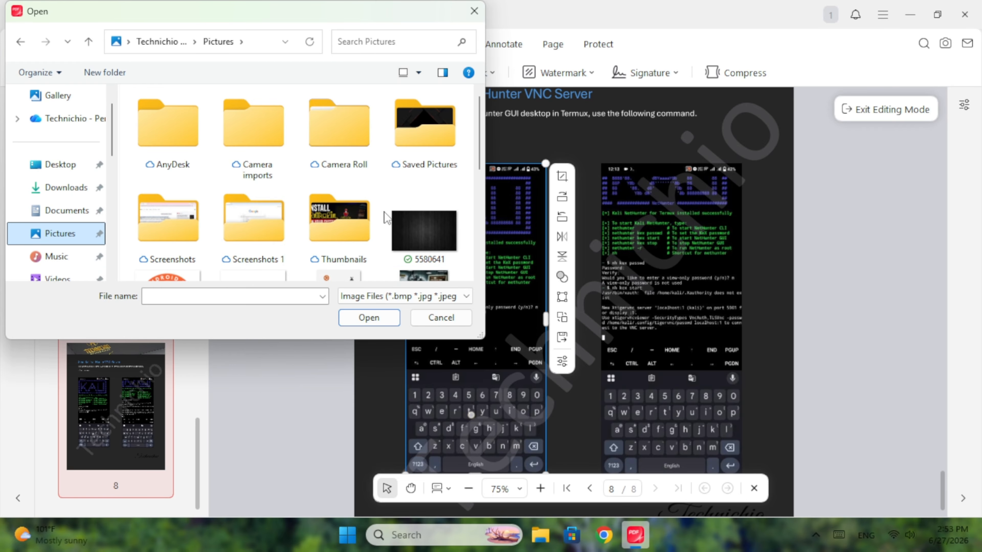
pyautogui.scroll(-3, 386, 218)
pyautogui.scroll(2, 387, 218)
pyautogui.click(354, 214)
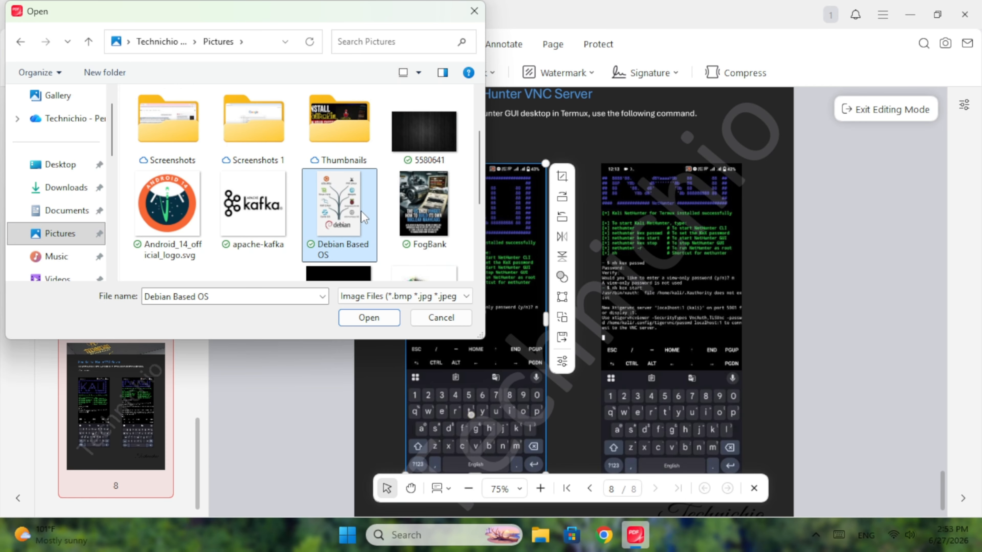
pyautogui.click(369, 318)
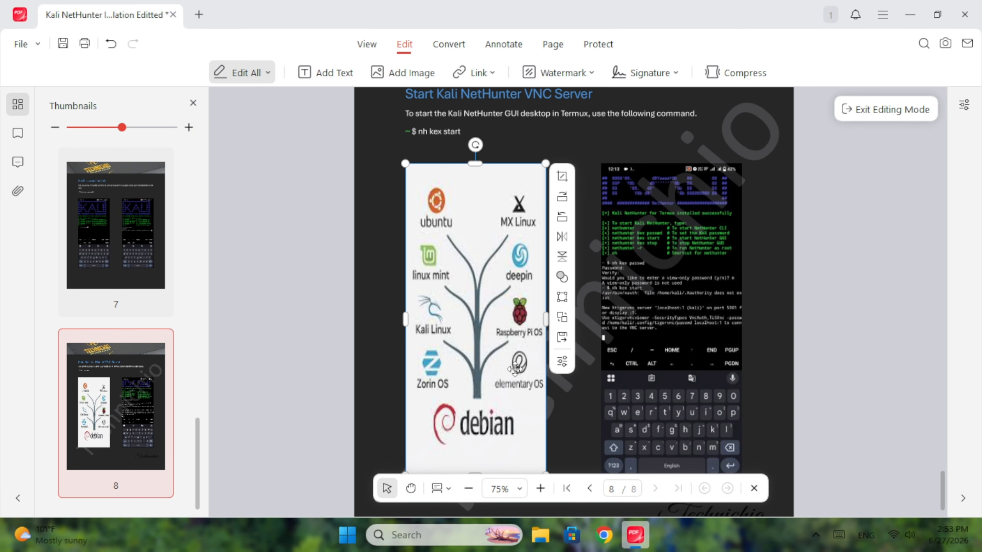
pyautogui.click(111, 44)
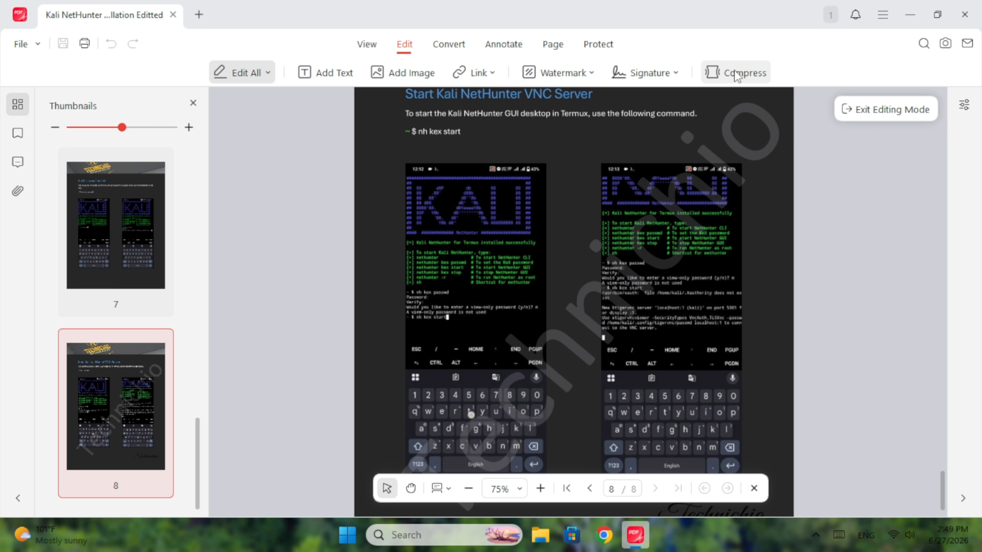
# Install the converter plugin via Compress and browse its tools, including PDF to Word
pyautogui.click(733, 78)
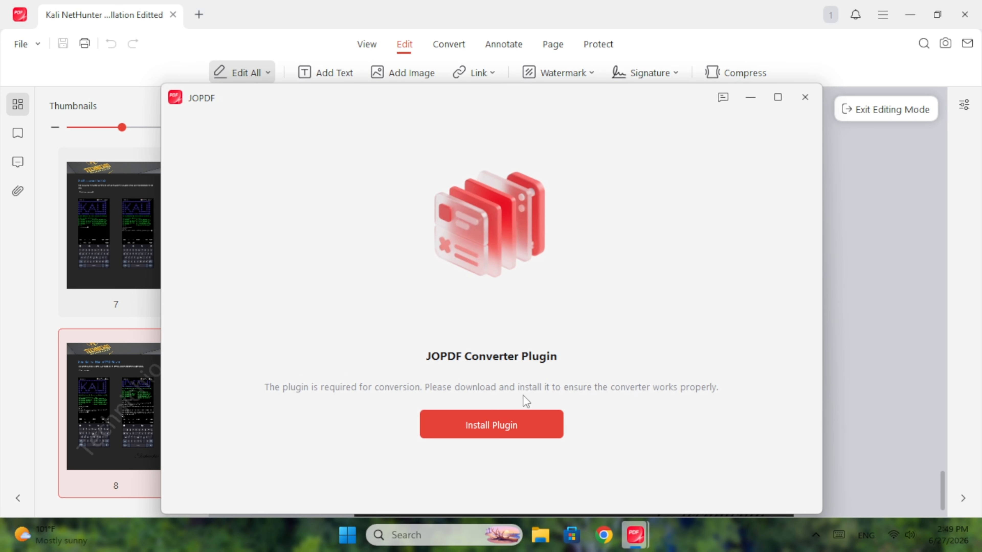
pyautogui.click(488, 424)
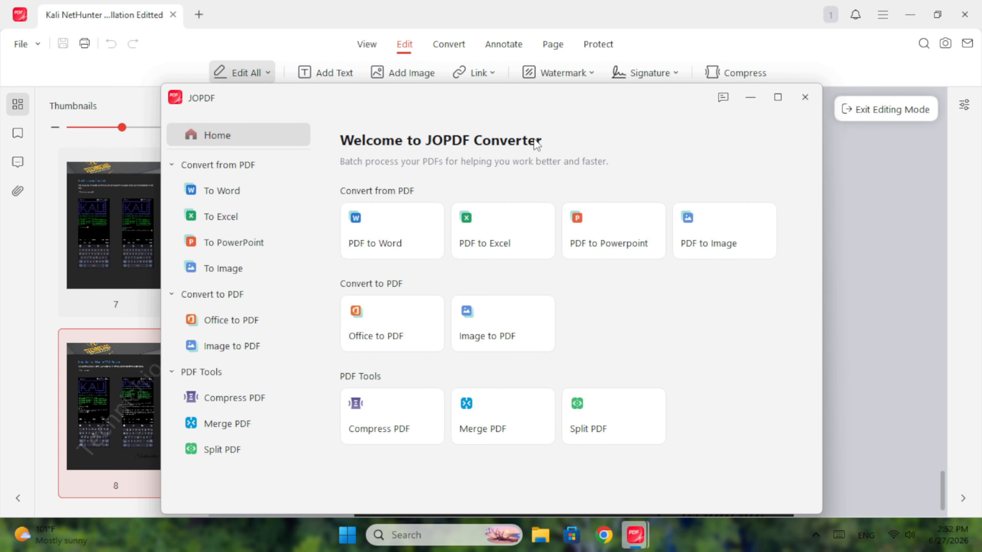
pyautogui.click(244, 392)
pyautogui.click(244, 428)
pyautogui.click(237, 452)
pyautogui.click(232, 328)
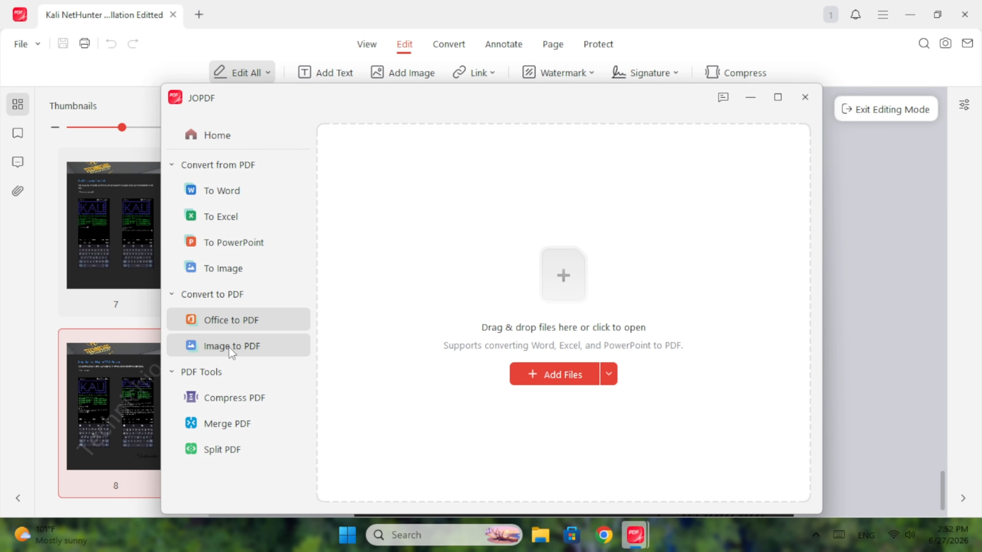
pyautogui.click(230, 347)
pyautogui.click(233, 270)
pyautogui.click(235, 242)
pyautogui.click(221, 190)
pyautogui.click(218, 135)
# Close the converter window and view the PDF's conversion options
pyautogui.click(805, 97)
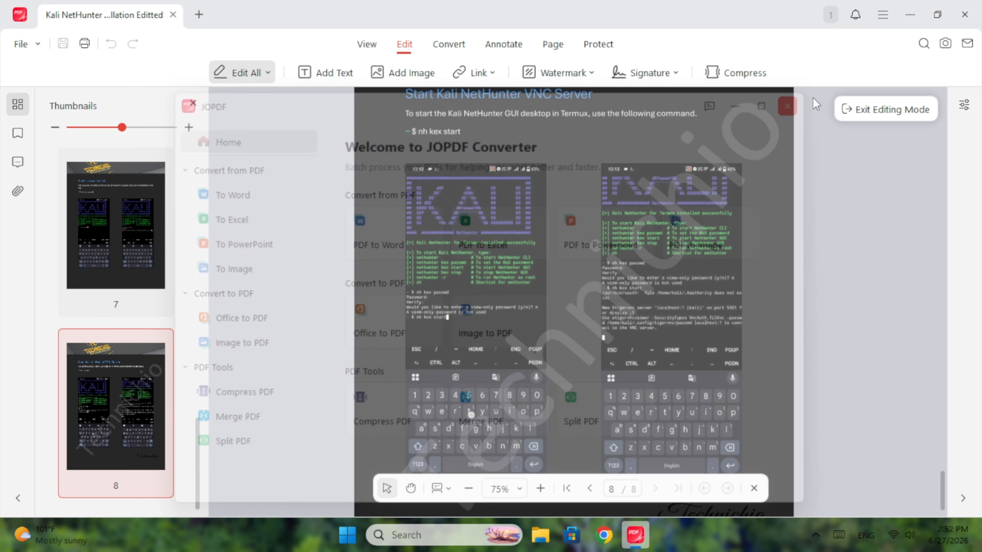
pyautogui.click(445, 45)
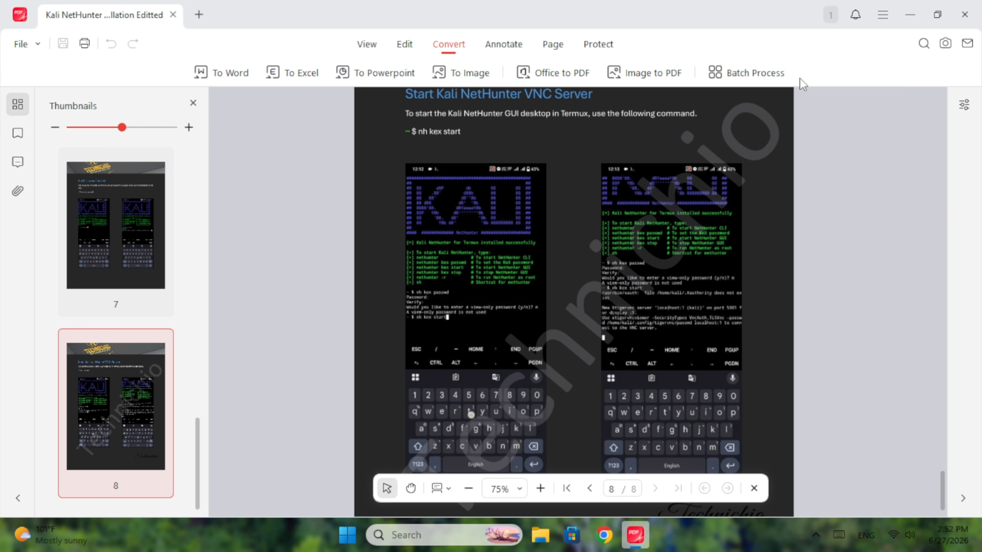
pyautogui.click(511, 53)
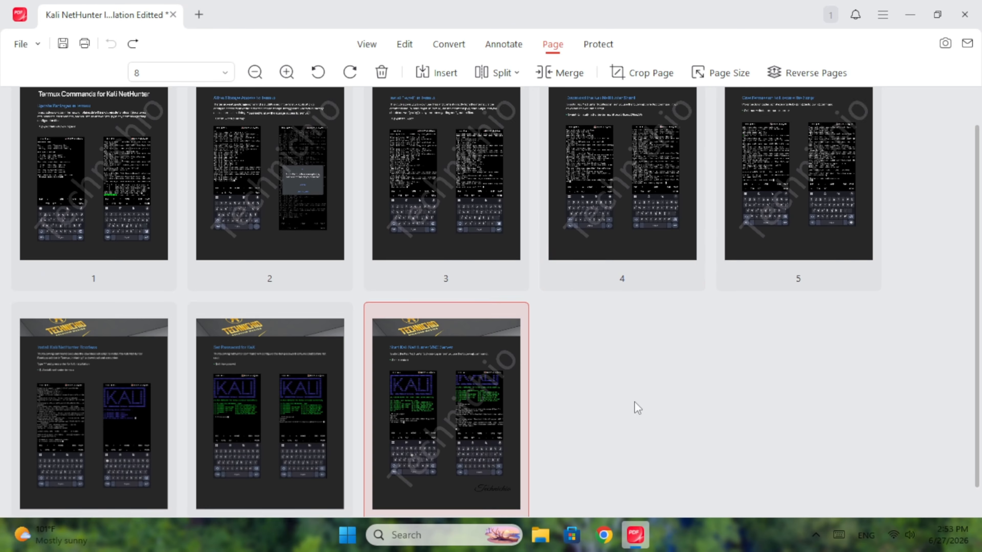
# Select pages 6, 7, 8 and the first page in the page thumbnails
pyautogui.scroll(-1, 635, 405)
pyautogui.click(270, 387)
pyautogui.click(69, 388)
pyautogui.click(270, 388)
pyautogui.click(445, 386)
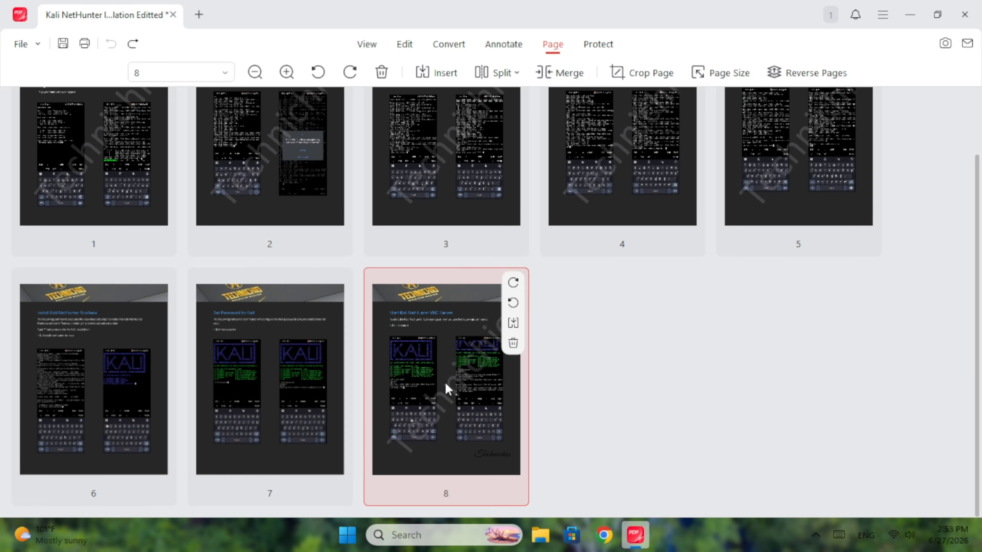
# Drag page 1 away and back to its original place, then start encrypting the PDF
pyautogui.scroll(2, 677, 405)
pyautogui.moveTo(111, 231); pyautogui.dragTo(335, 237)
pyautogui.moveTo(269, 224); pyautogui.dragTo(23, 243)
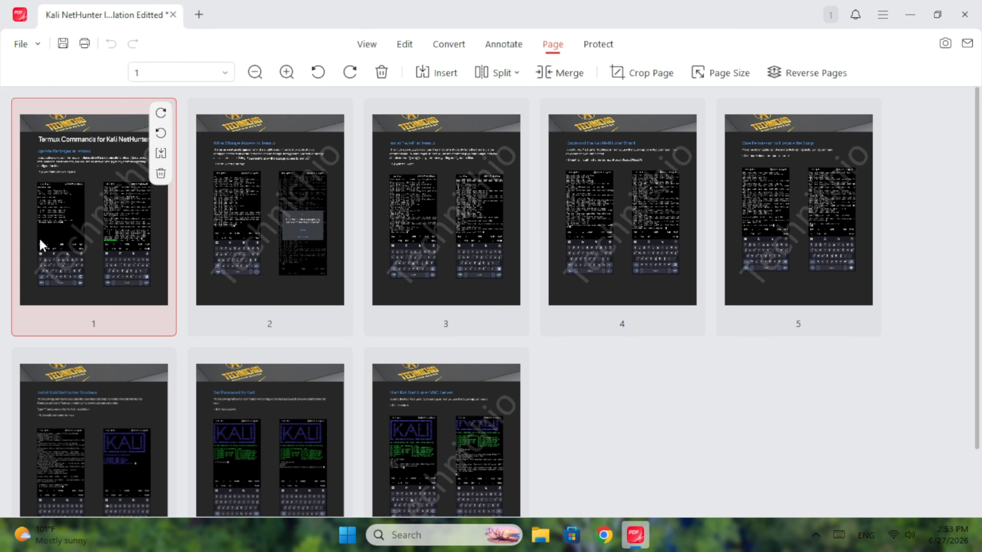
pyautogui.click(598, 45)
pyautogui.click(456, 73)
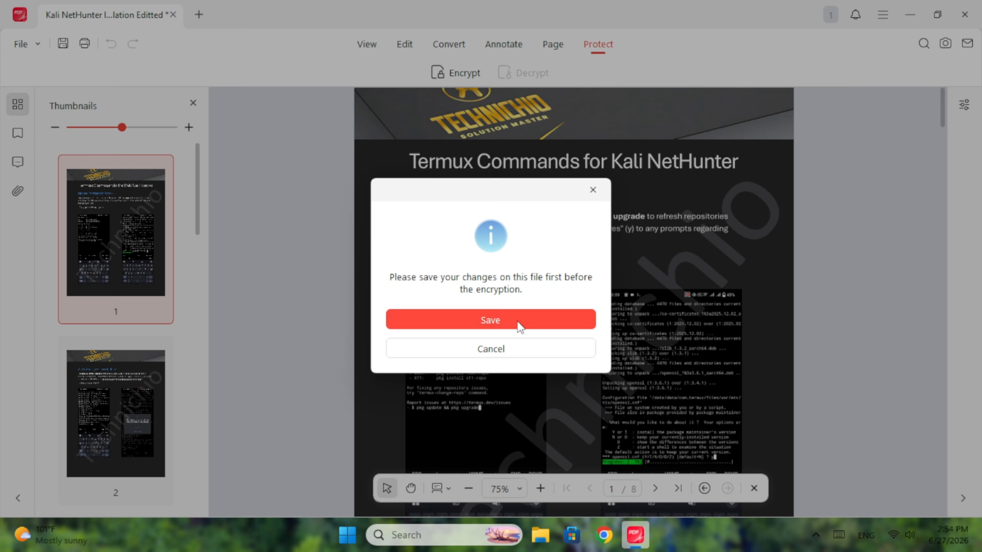
# Save the document changes and open the Encrypt PDF settings
pyautogui.click(500, 319)
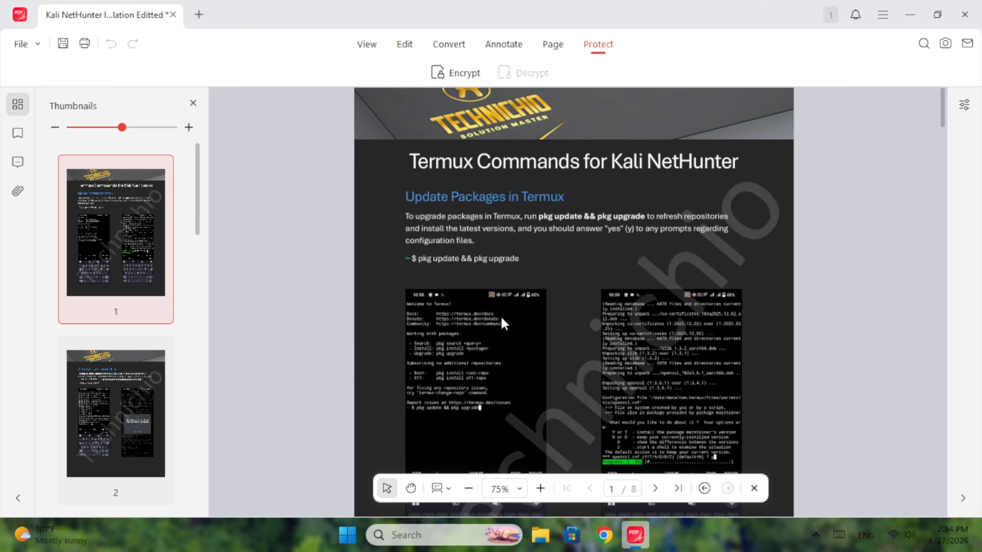
pyautogui.click(466, 79)
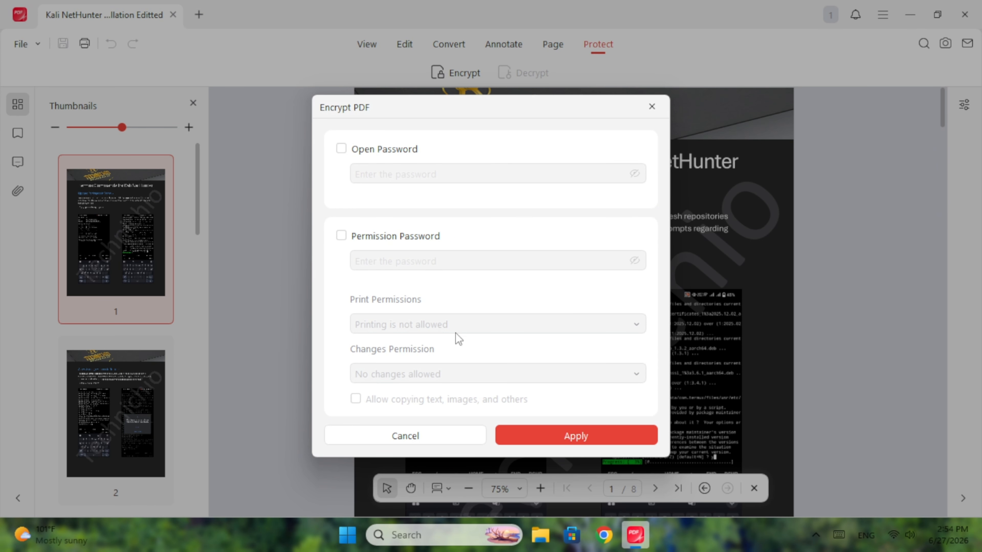
# Set a permission password blocking printing and all changes, with no open password, and reveal it
pyautogui.click(370, 149)
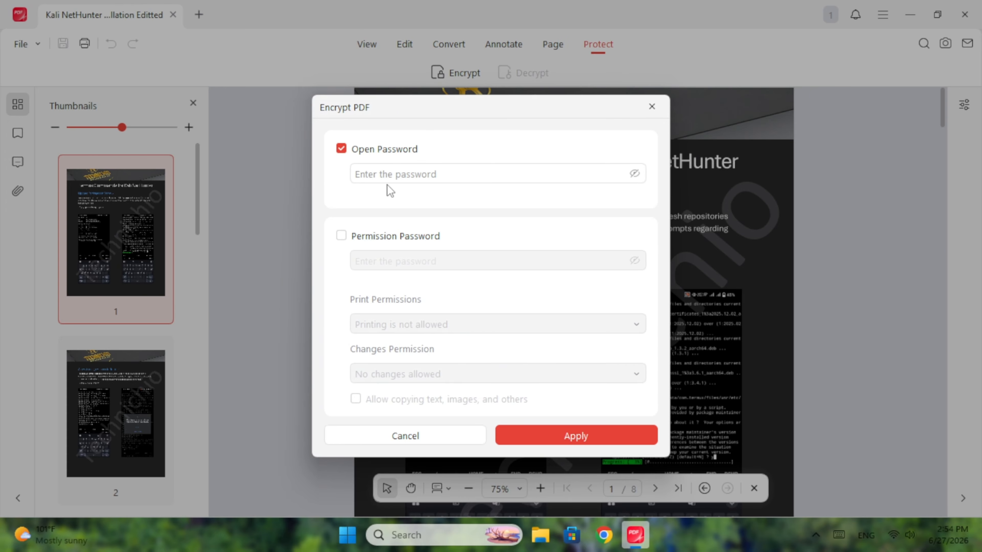
pyautogui.click(361, 155)
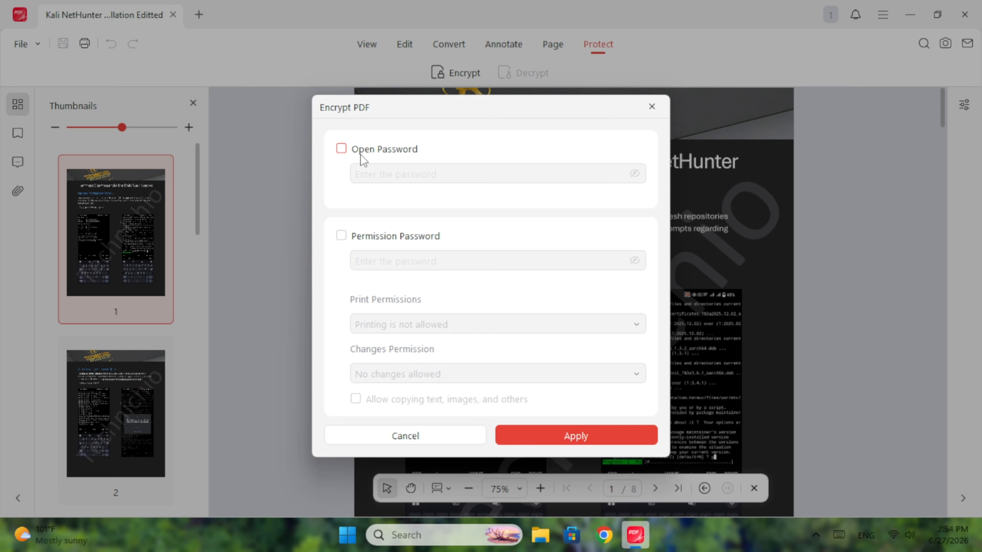
pyautogui.click(341, 236)
pyautogui.click(420, 258)
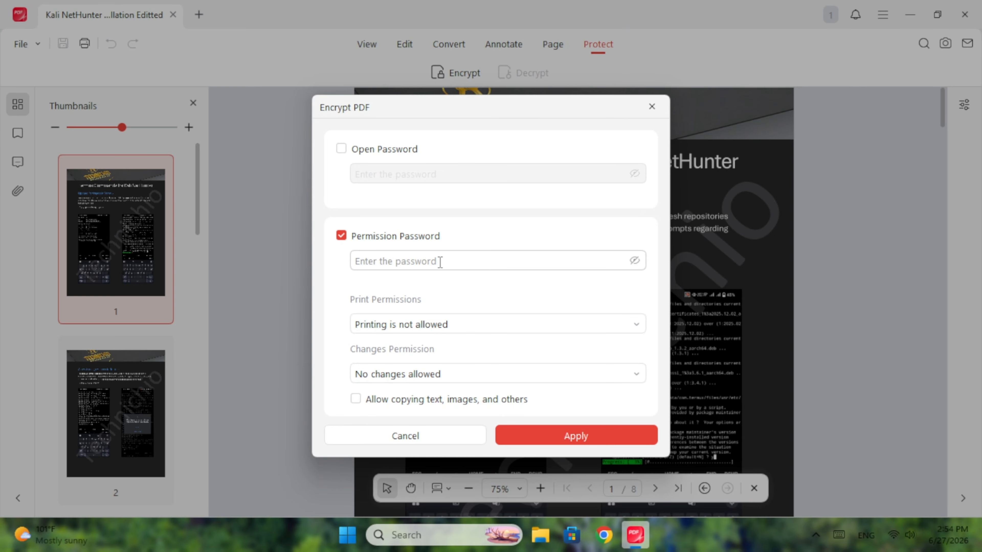
pyautogui.write('•••••••••')
pyautogui.click(450, 328)
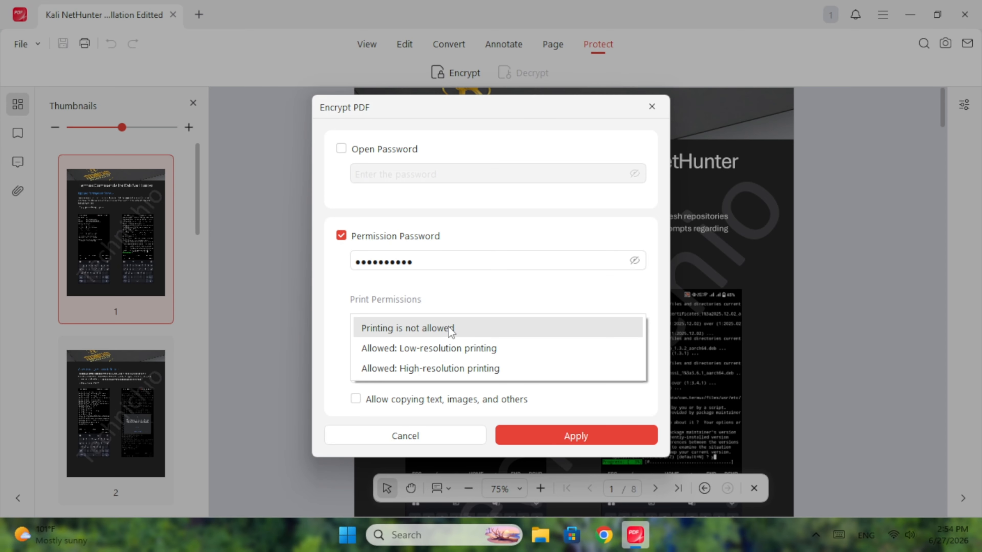
pyautogui.click(450, 330)
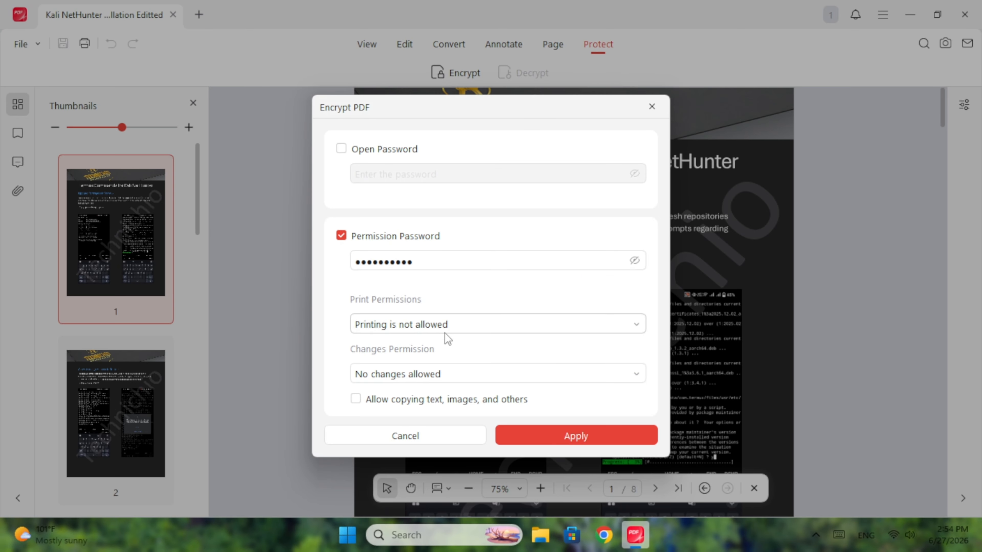
pyautogui.click(440, 380)
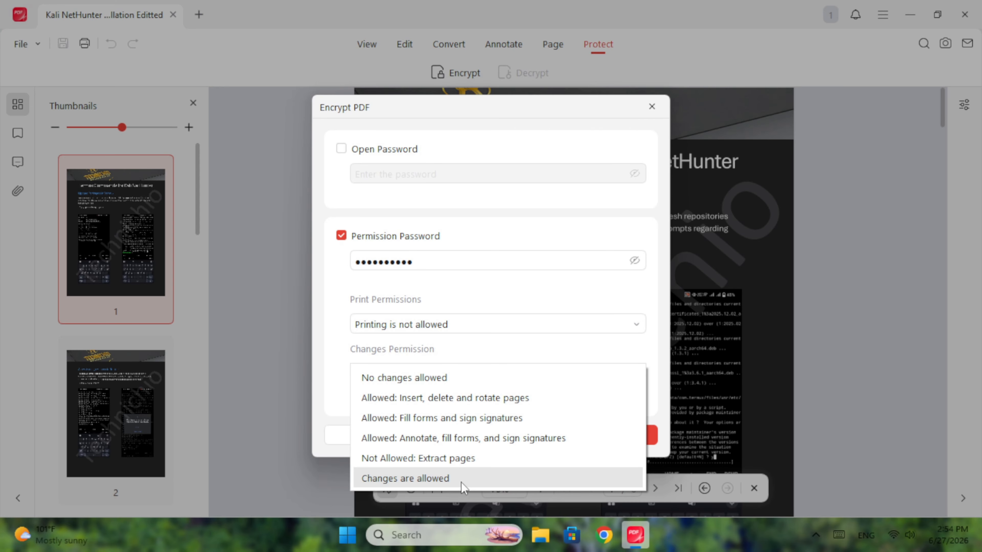
pyautogui.click(420, 382)
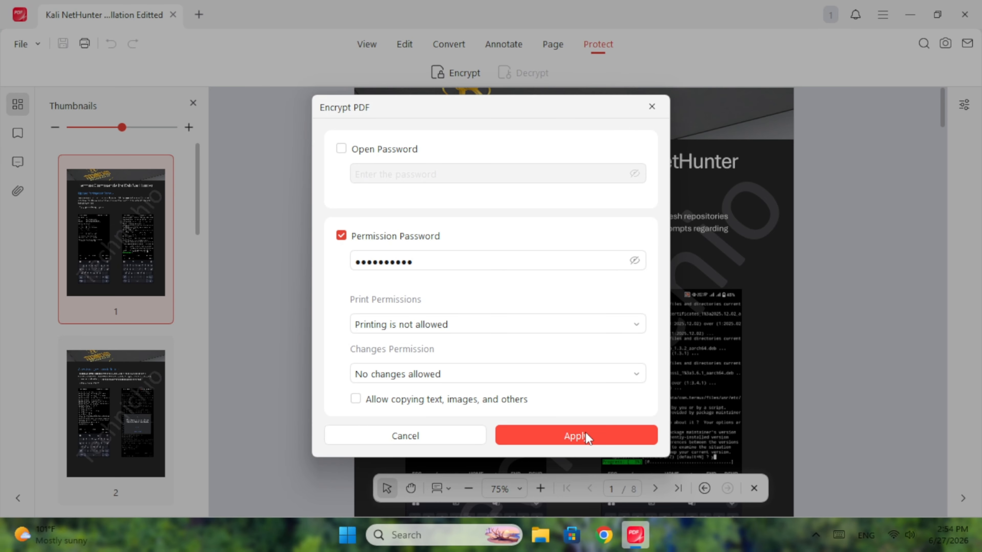
pyautogui.click(634, 261)
# Apply the encryption, cancel the Enable Editing password prompt, and close the document
pyautogui.click(576, 436)
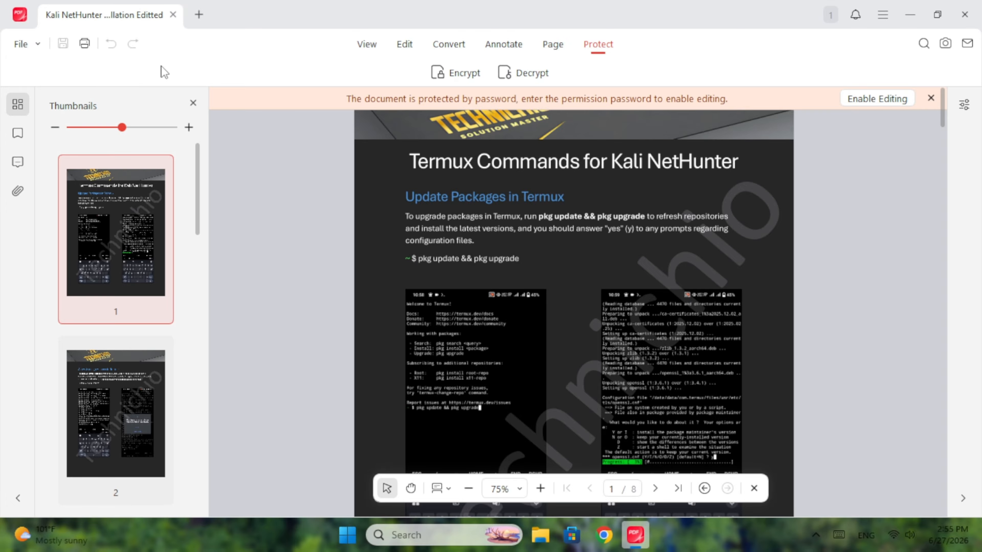
pyautogui.click(892, 102)
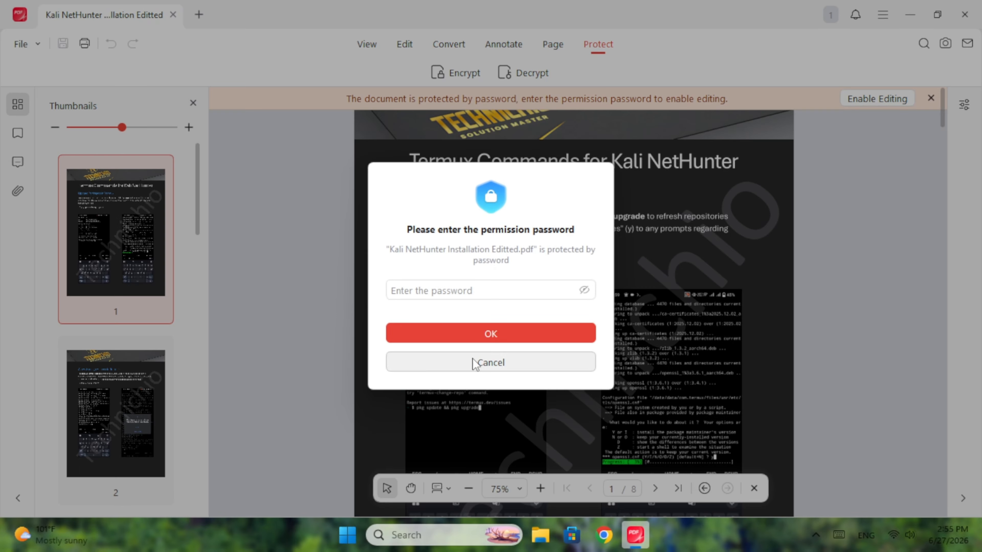
pyautogui.click(475, 363)
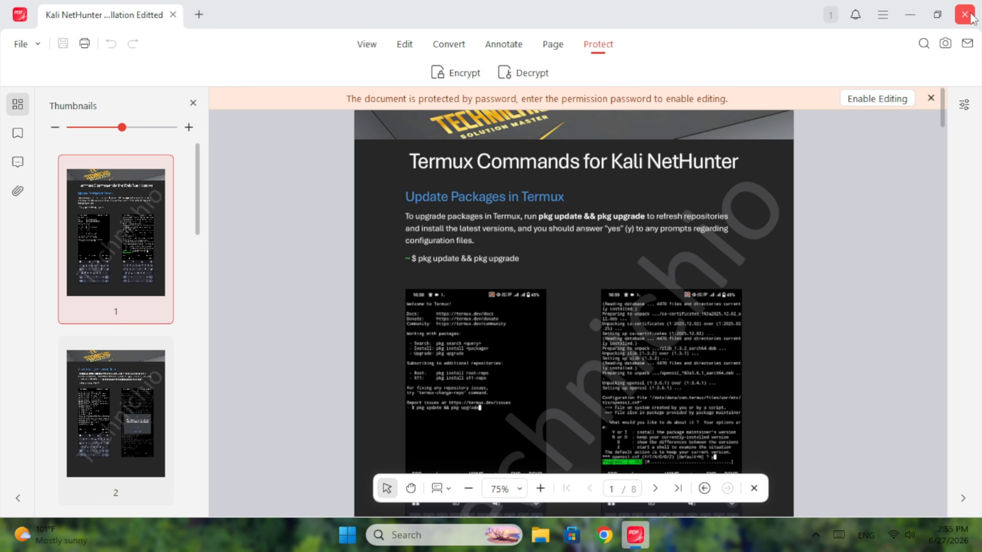
pyautogui.click(964, 15)
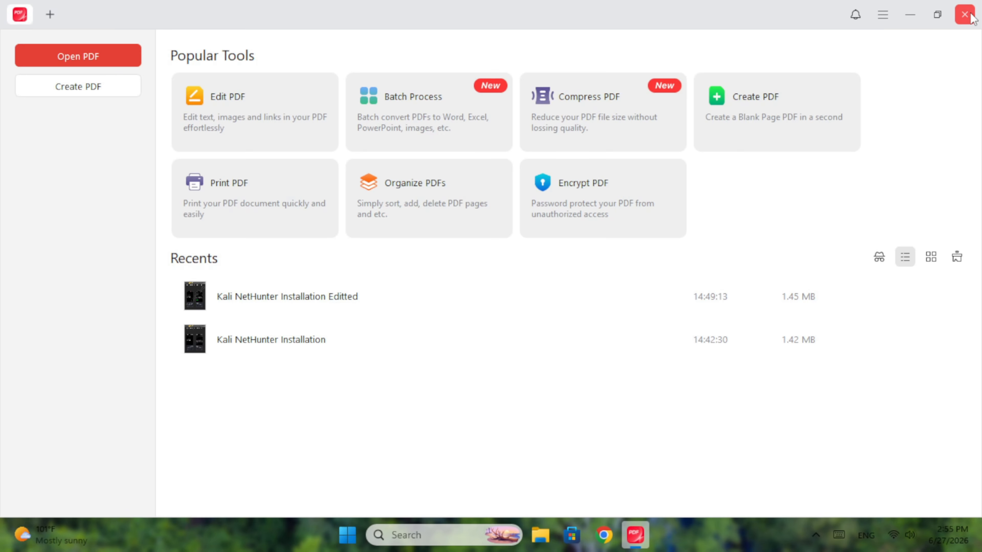
# Close JOPDF, open the edited Kali NetHunter PDF from Local Disk (D:), then close its browser view
pyautogui.click(965, 15)
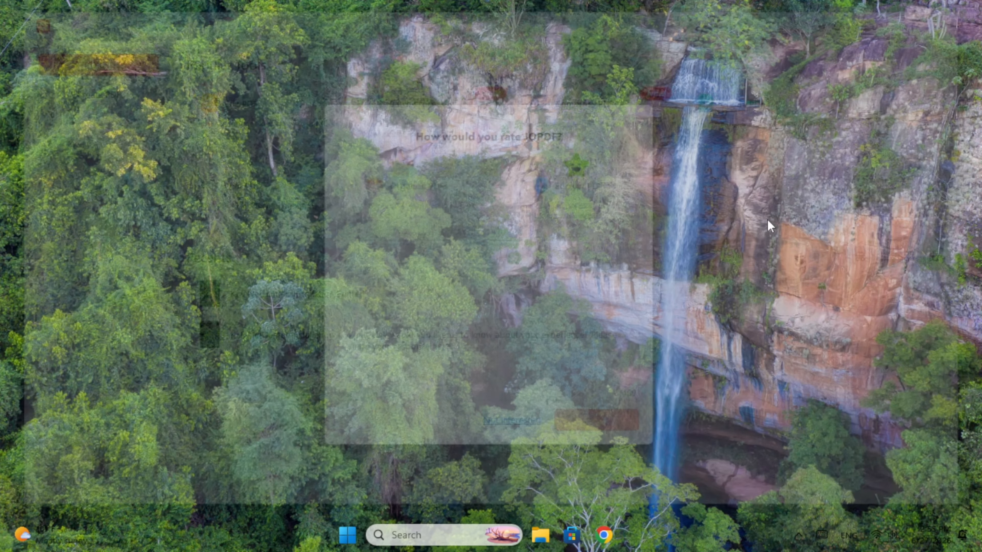
pyautogui.click(546, 545)
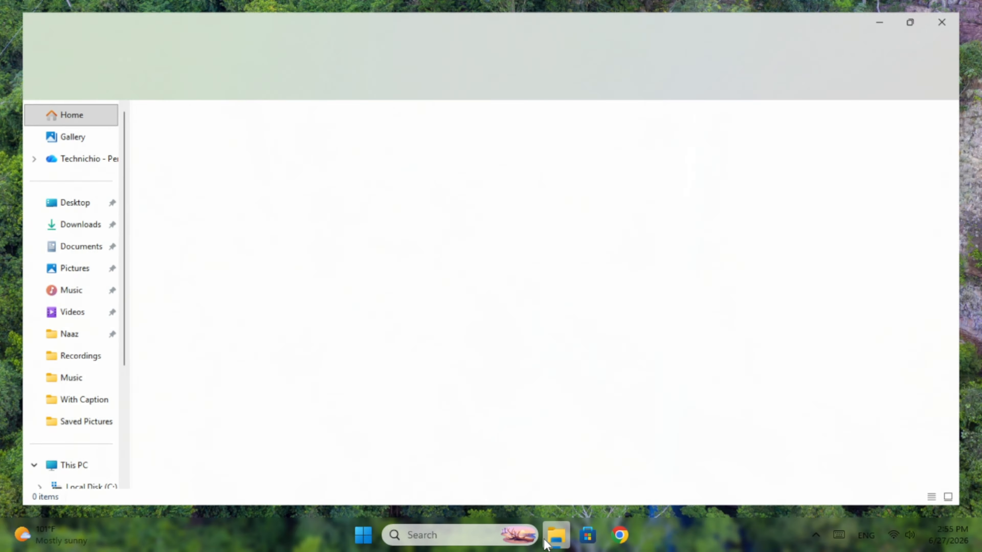
pyautogui.scroll(-4, 64, 429)
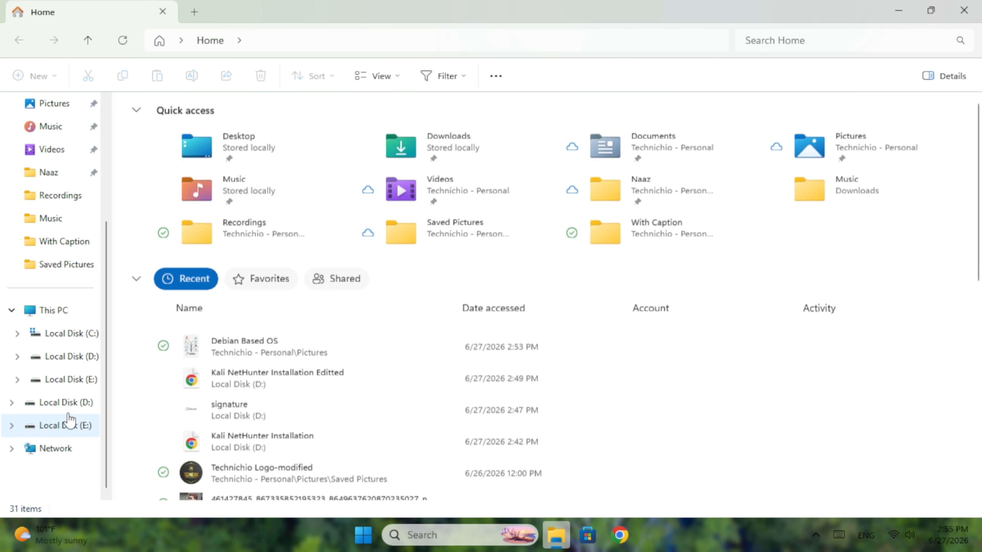
pyautogui.click(72, 358)
pyautogui.click(175, 155)
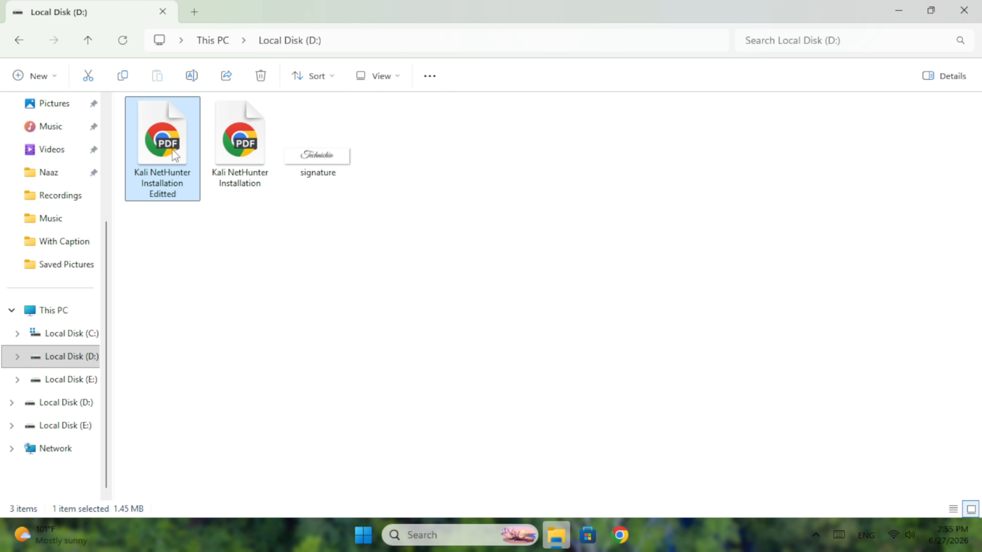
pyautogui.doubleClick(176, 155)
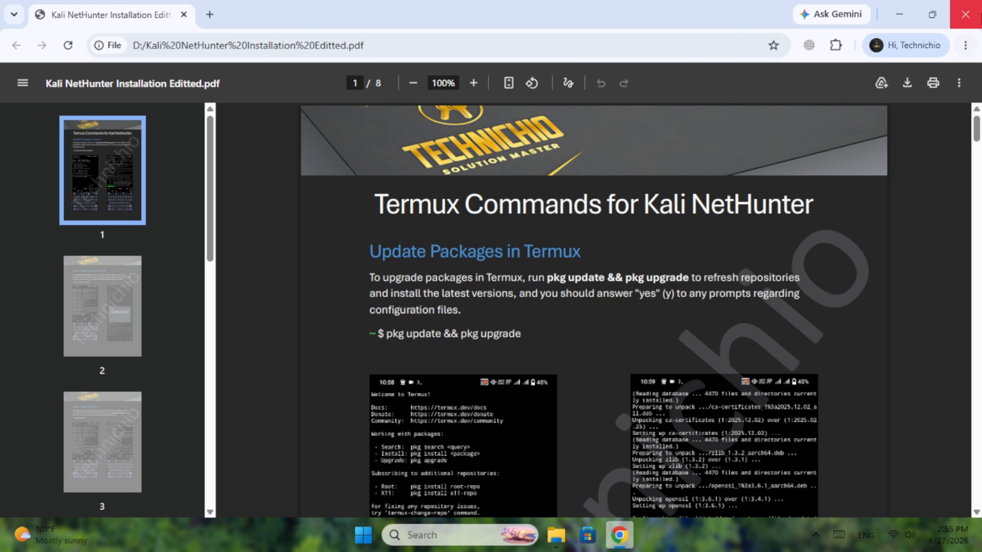
pyautogui.click(965, 15)
# Open the edited PDF with JOPDF as the always-used app and enter the permission password
pyautogui.rightClick(154, 122)
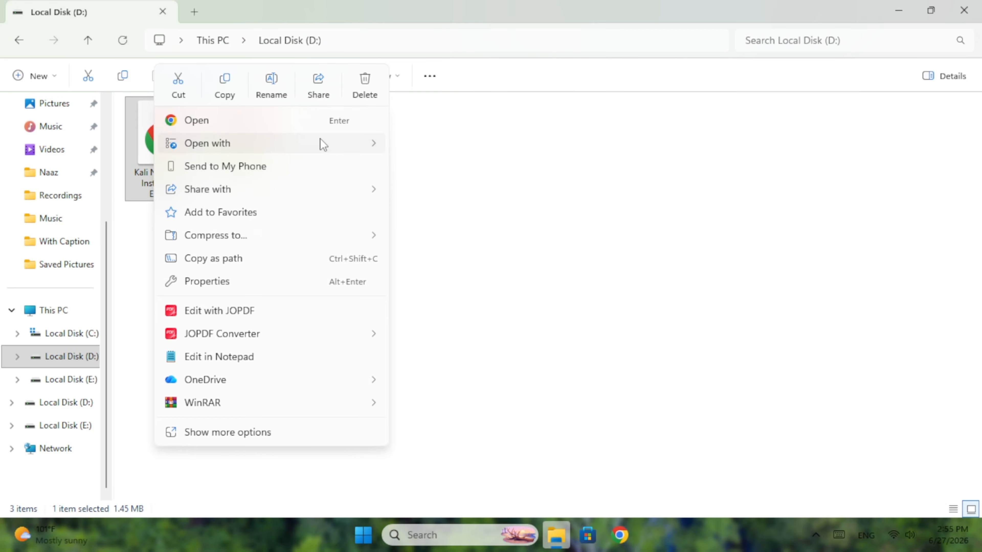
pyautogui.moveTo(323, 145)
pyautogui.click(447, 239)
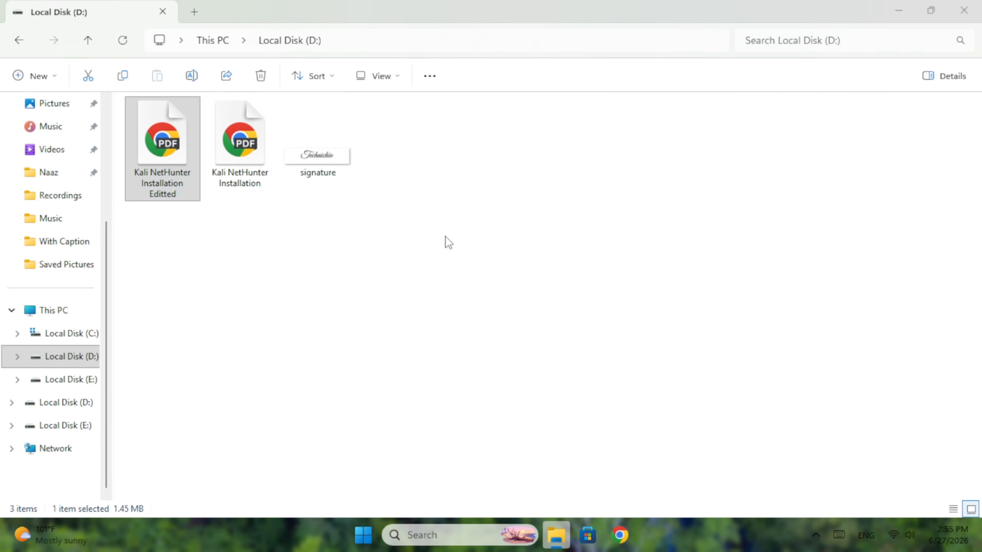
pyautogui.click(405, 223)
pyautogui.click(433, 486)
pyautogui.write('1234567890')
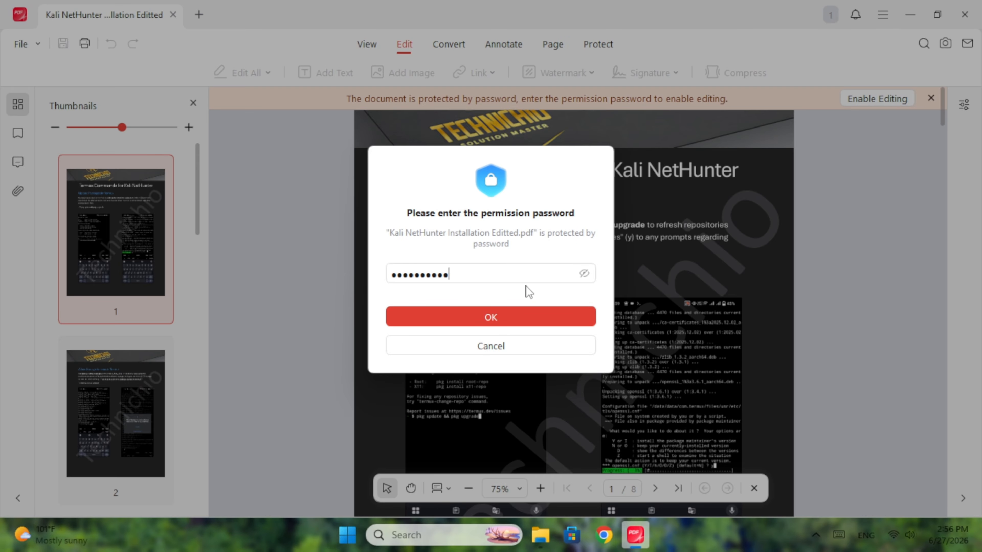
# Submit the permission password to unlock editing of the Kali NetHunter document
pyautogui.press('Return')
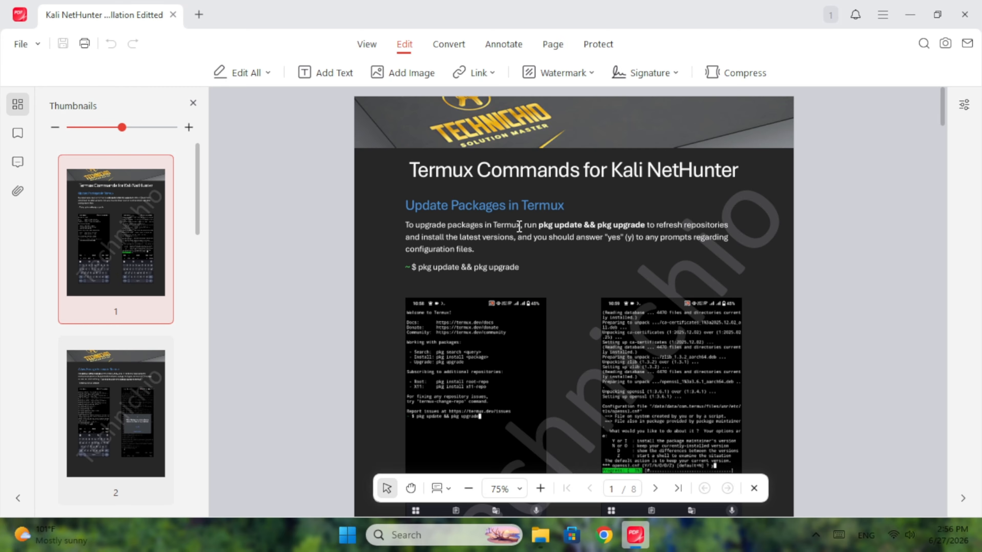
pyautogui.scroll(-15, 517, 267)
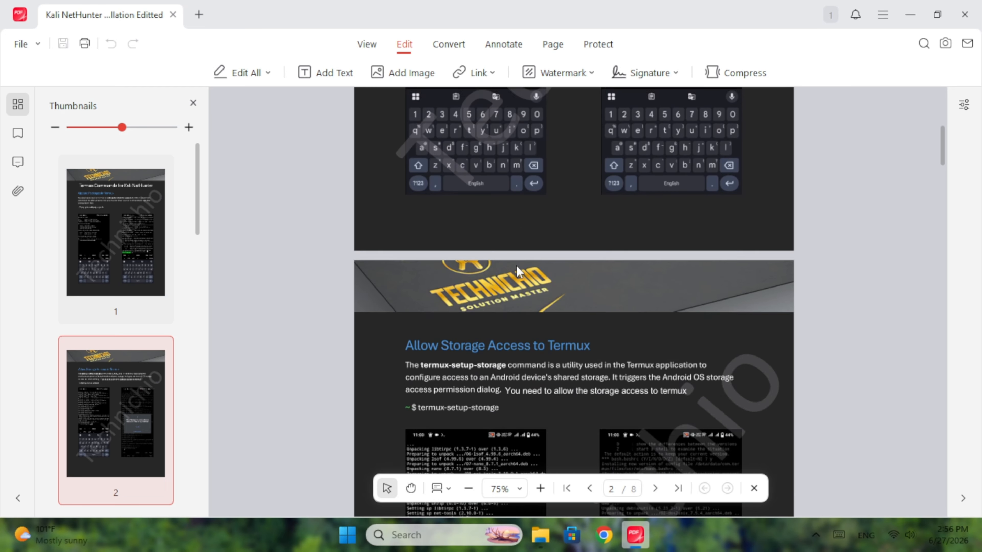